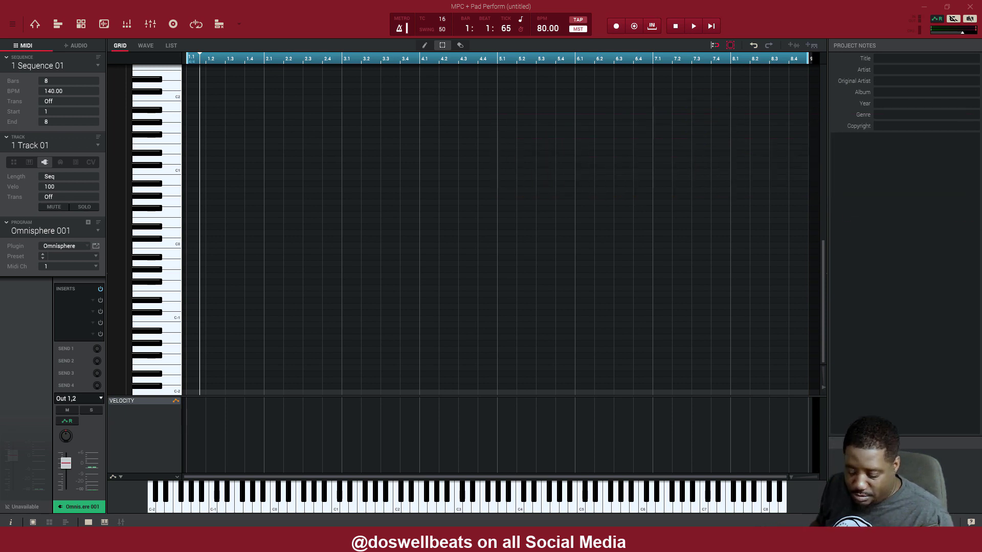
Overdub a five-chord progression onto Track 01, with chords starting at bars 1, 3, 5, 7 and 8.
{"action": "key", "text": "space"}
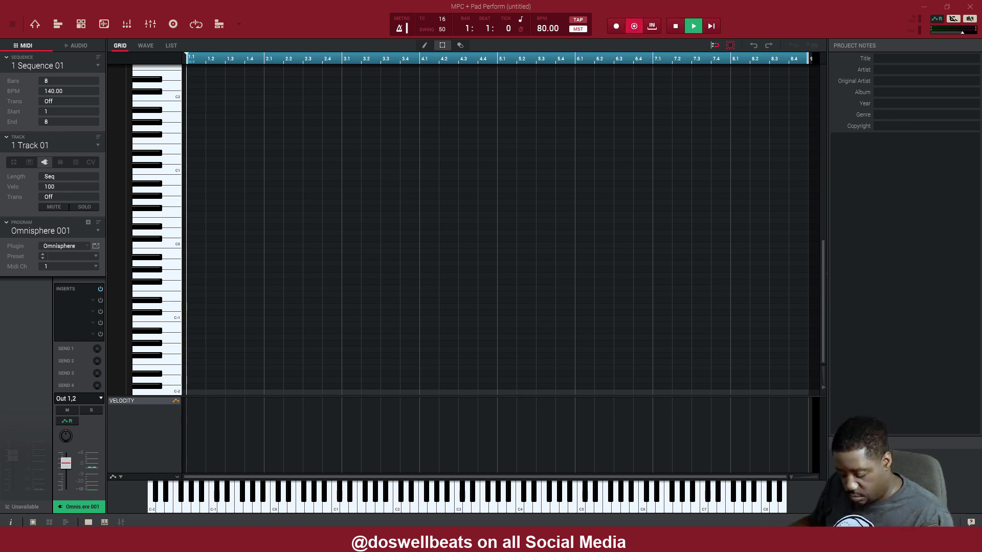
{"action": "key", "text": "space"}
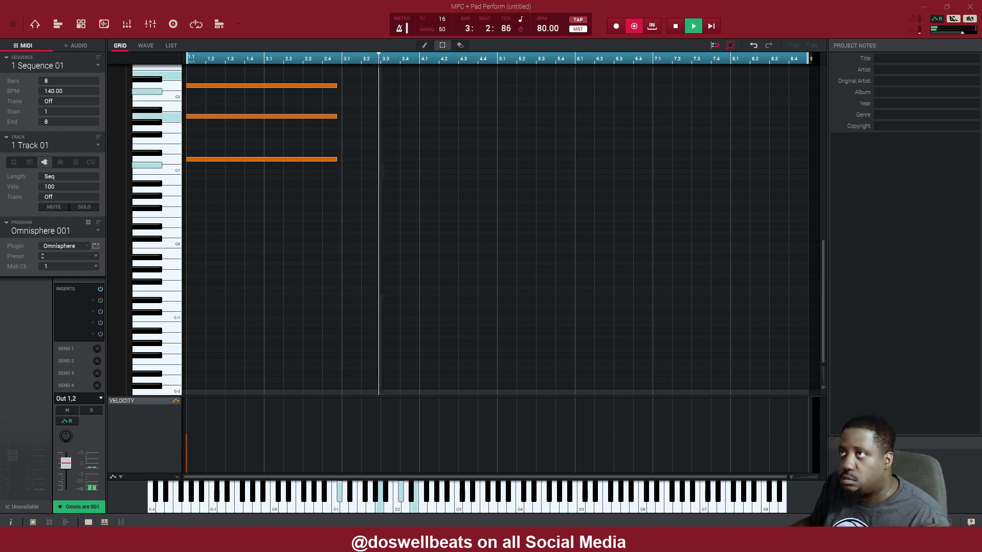
{"action": "scroll", "coordinate": [792, 358], "scroll_direction": "up", "scroll_amount": 1}
{"action": "scroll", "coordinate": [758, 359], "scroll_direction": "up", "scroll_amount": 10}
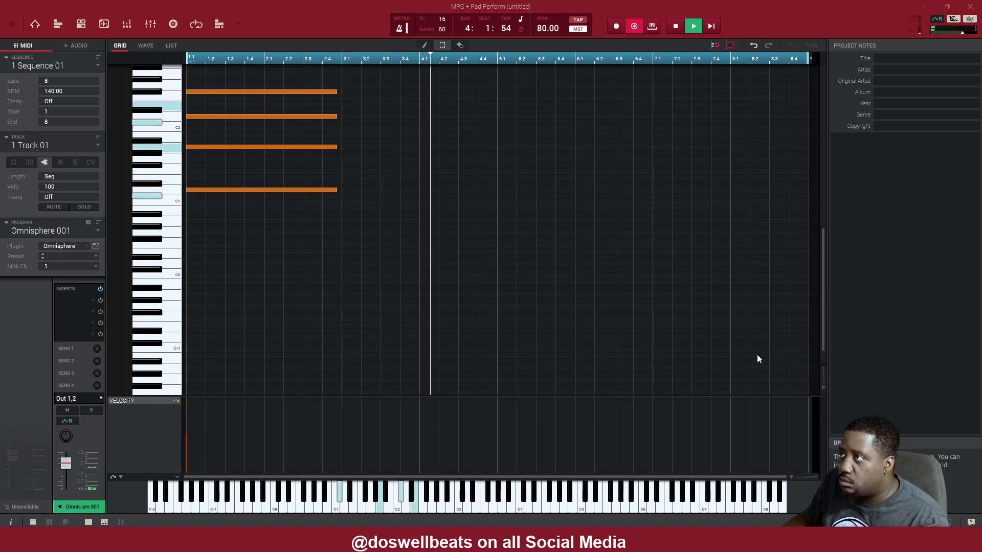
{"action": "scroll", "coordinate": [759, 359], "scroll_direction": "up", "scroll_amount": 1}
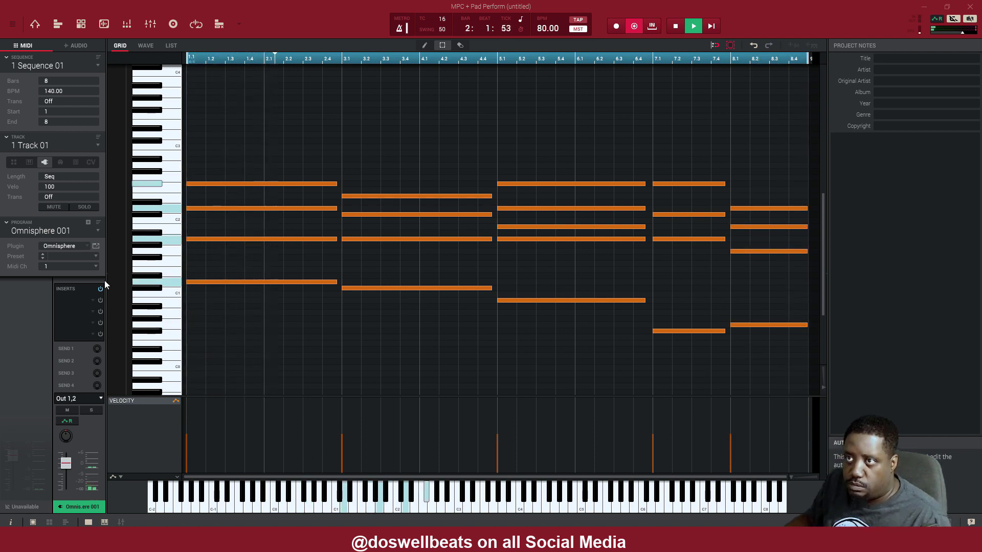
Check which patches are loaded in the Omnisphere multi mixer and close the plugin window.
{"action": "left_click", "coordinate": [96, 246]}
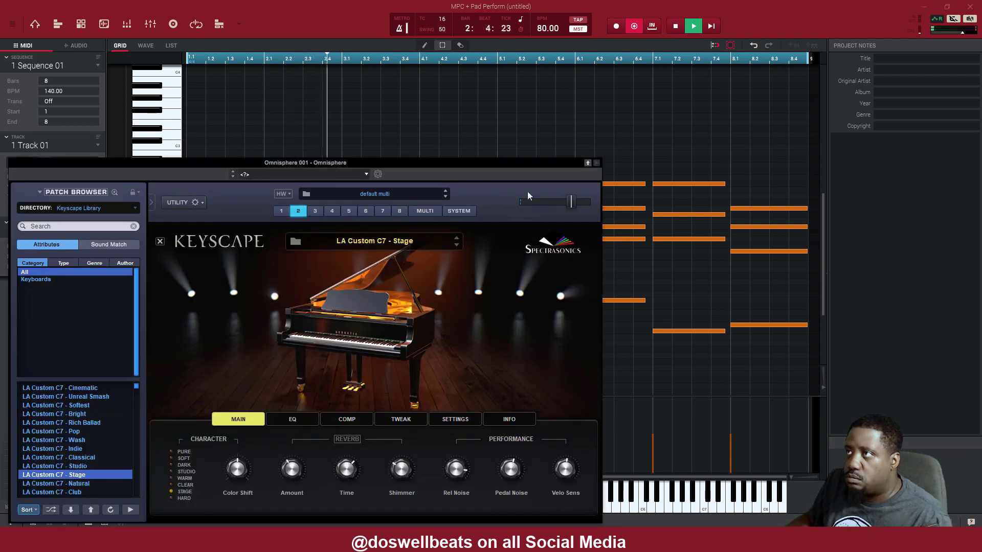
{"action": "left_click", "coordinate": [432, 213]}
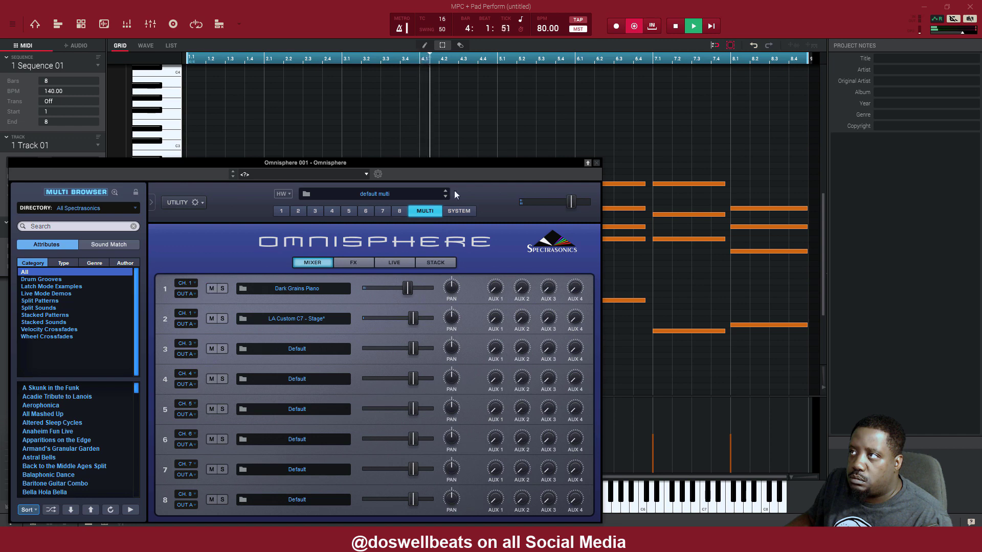
{"action": "left_click", "coordinate": [597, 162]}
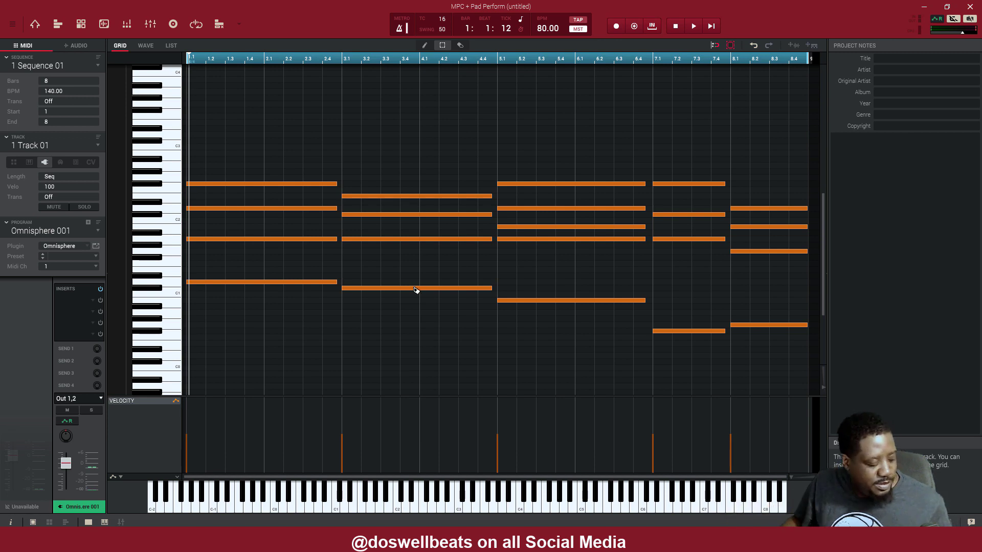
Copy all the chord notes from Track 01 and paste them into Track 02 at bar 1.
{"action": "key", "text": "ctrl+a"}
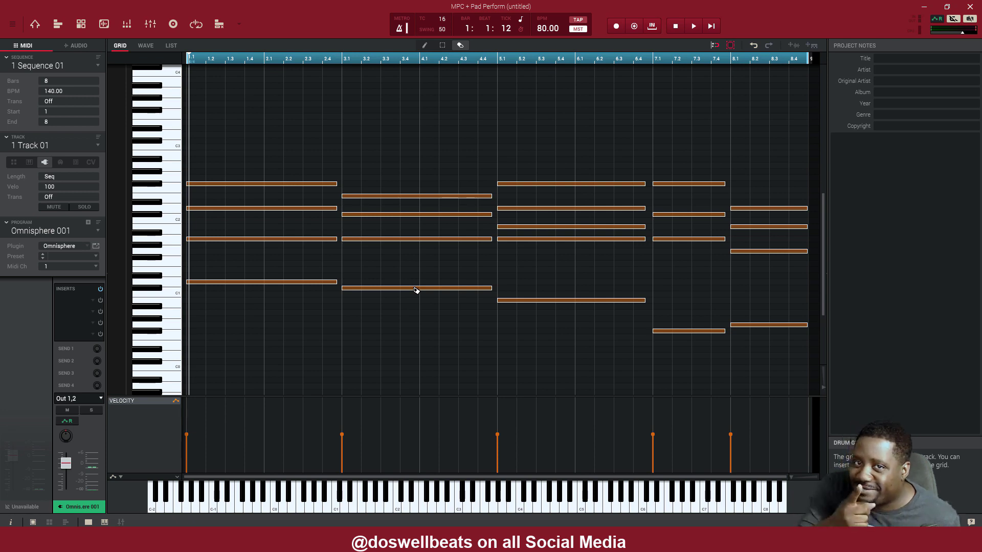
{"action": "key", "text": "ctrl+Right"}
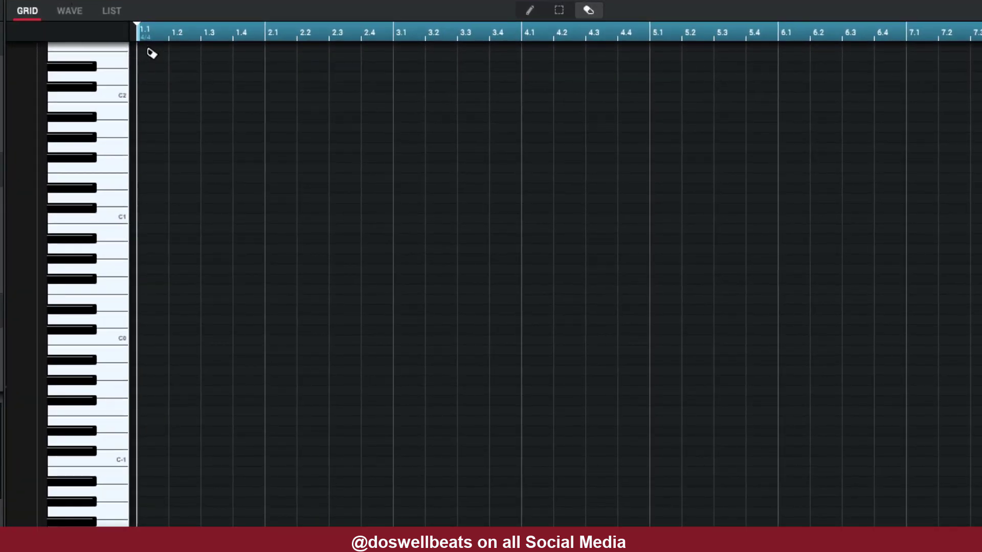
{"action": "key", "text": "ctrl+z"}
{"action": "key", "text": "s"}
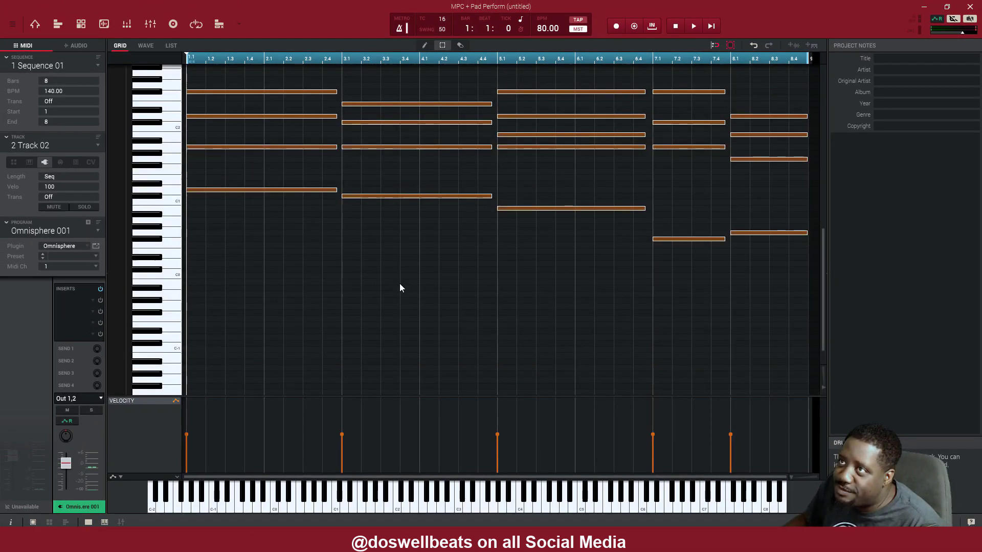
Transpose all the pasted notes on Track 02 up one octave.
{"action": "scroll", "coordinate": [429, 321], "scroll_direction": "up", "scroll_amount": 5}
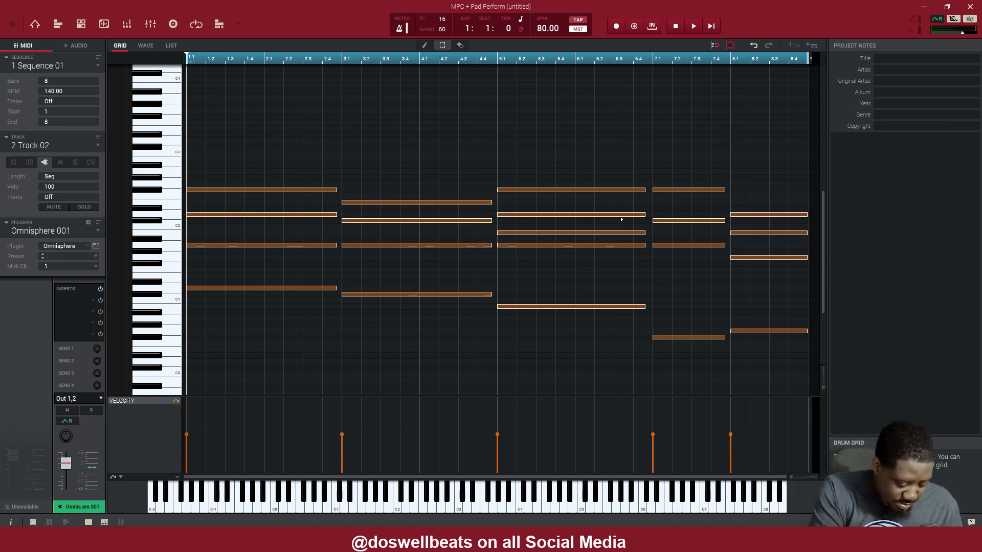
{"action": "key", "text": "ctrl+a"}
{"action": "key", "text": "shift+Up"}
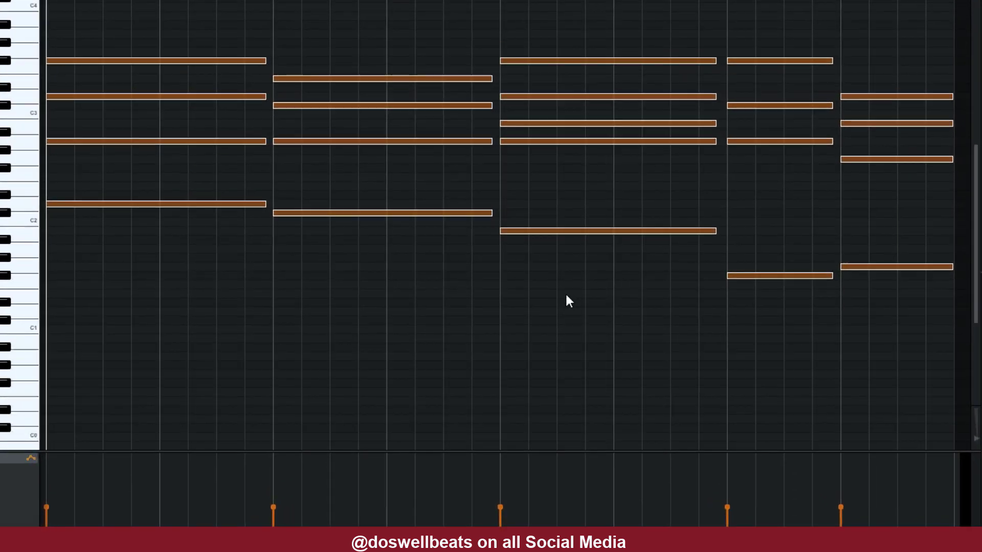
Delete the lowest bass note of each of the five chords on Track 02.
{"action": "scroll", "coordinate": [543, 292], "scroll_direction": "up", "scroll_amount": 2}
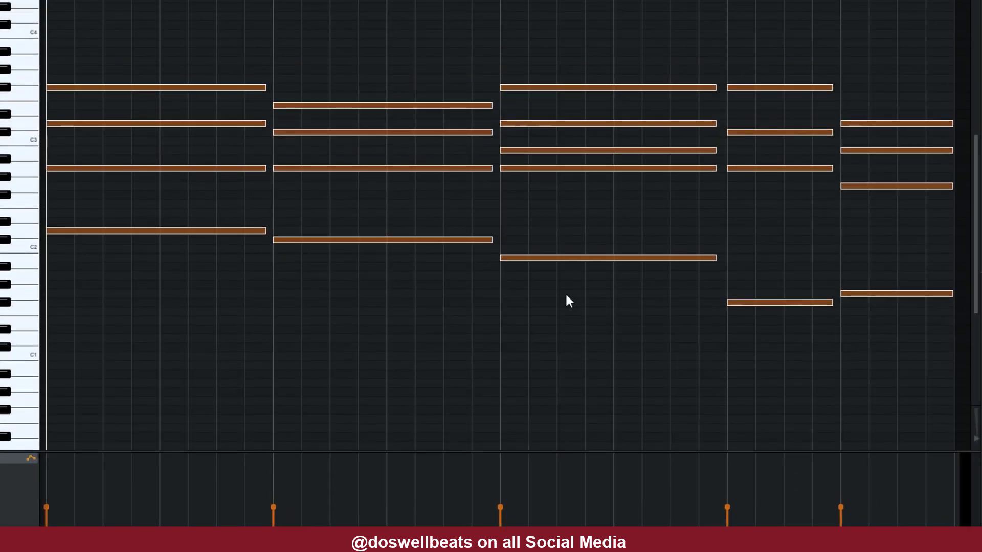
{"action": "scroll", "coordinate": [567, 297], "scroll_direction": "up", "scroll_amount": 1}
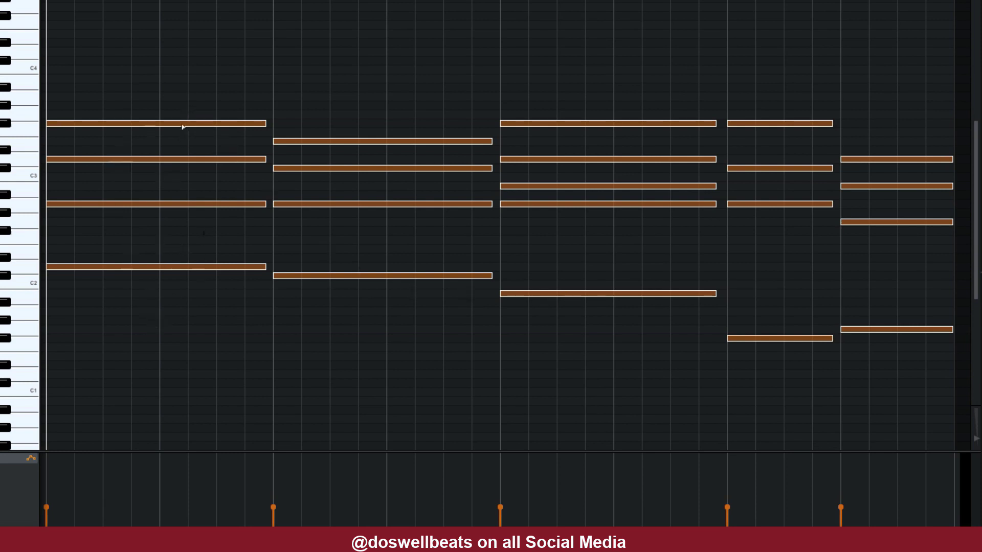
{"action": "left_click_drag", "start_coordinate": [153, 240], "coordinate": [892, 350]}
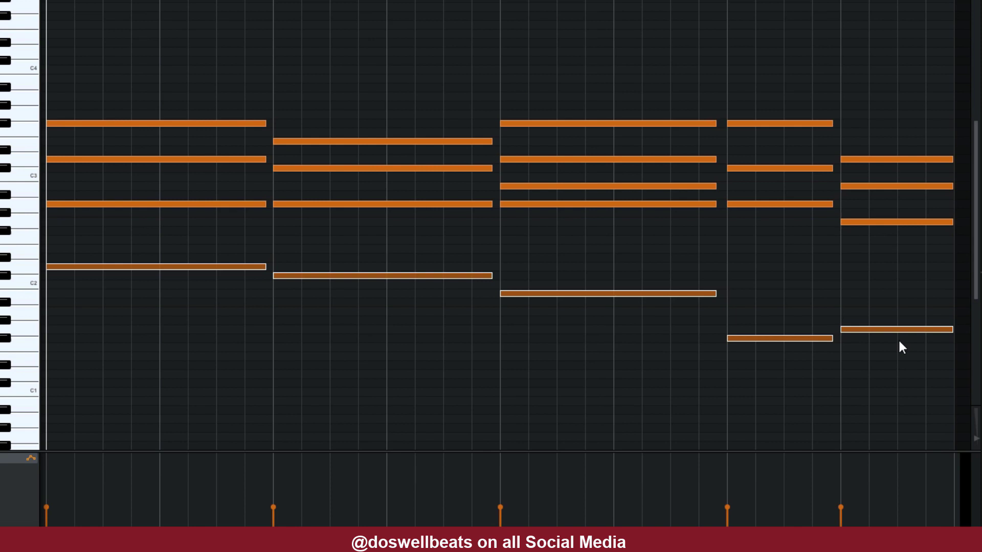
{"action": "key", "text": "Delete"}
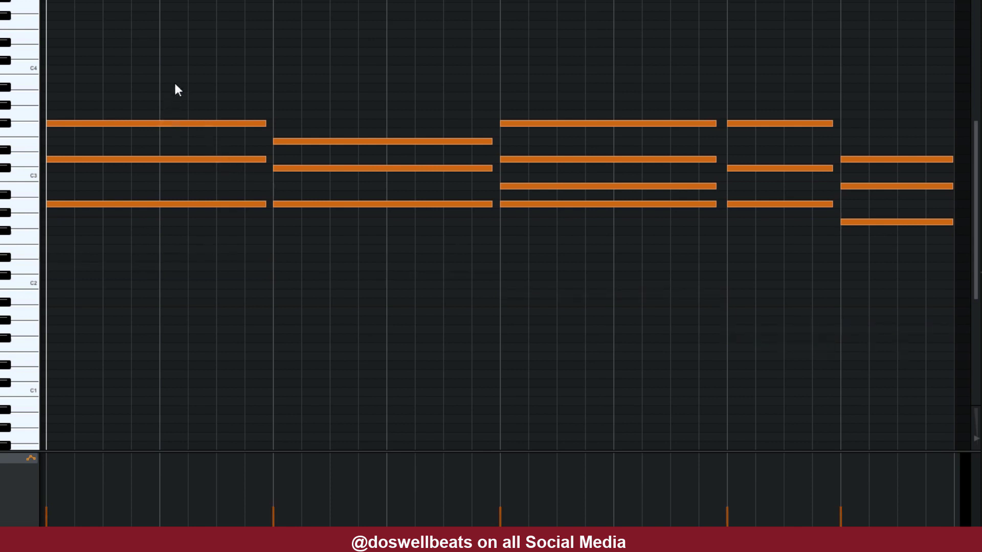
Raise the note directly below the top of each chord by one octave.
{"action": "left_click_drag", "start_coordinate": [177, 144], "coordinate": [250, 168]}
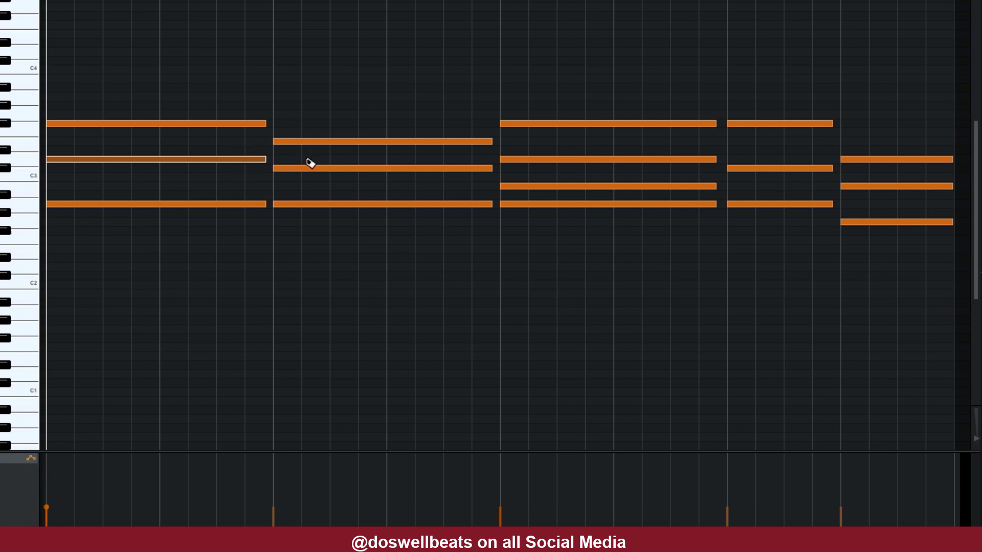
{"action": "left_click_drag", "start_coordinate": [318, 163], "coordinate": [466, 174]}
{"action": "left_click_drag", "start_coordinate": [601, 163], "coordinate": [757, 153]}
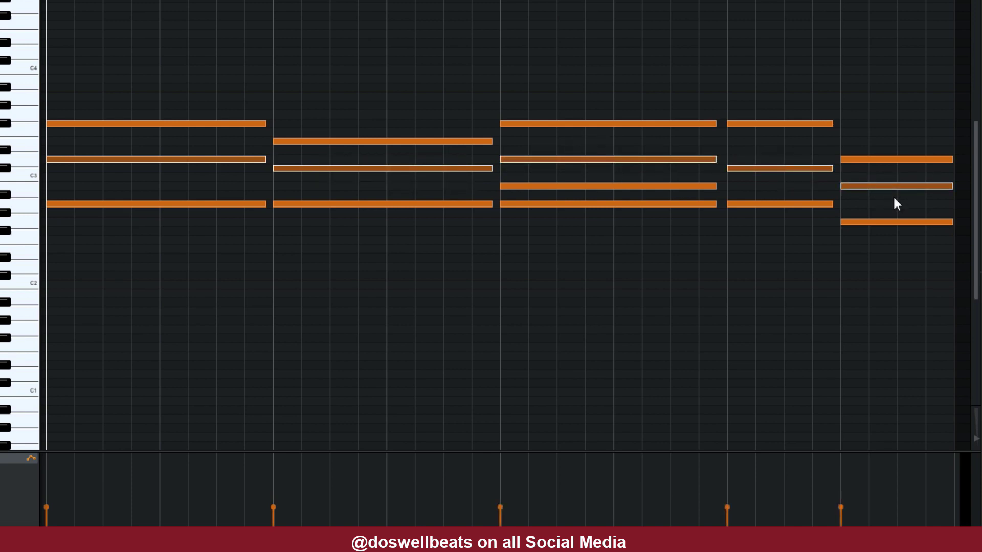
{"action": "key", "text": "shift+Up"}
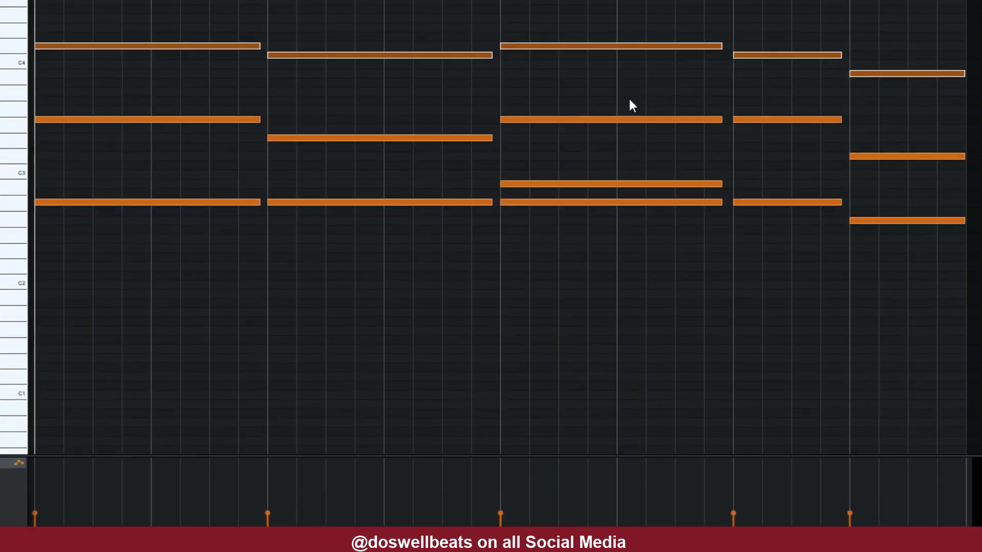
{"action": "key", "text": "shift+Down"}
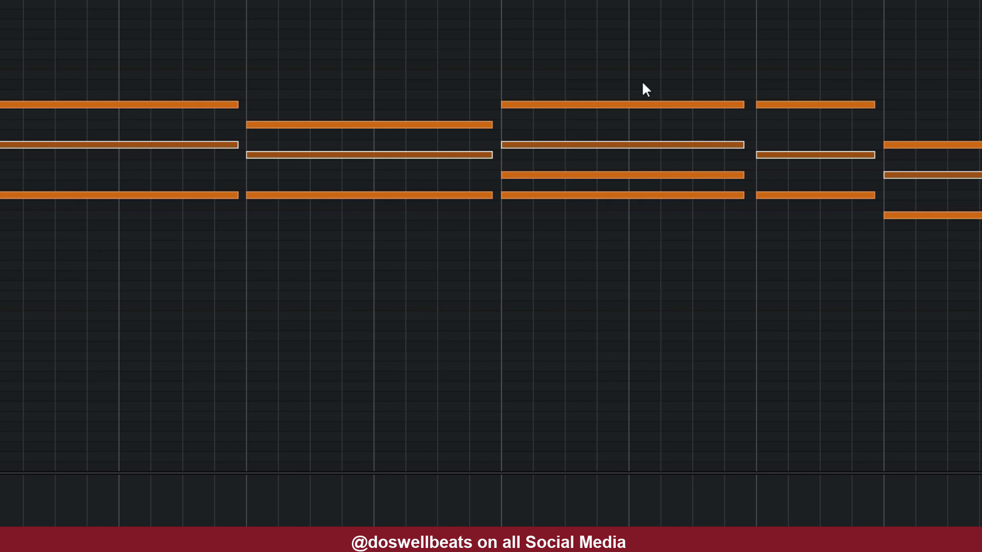
{"action": "key", "text": "shift+Up"}
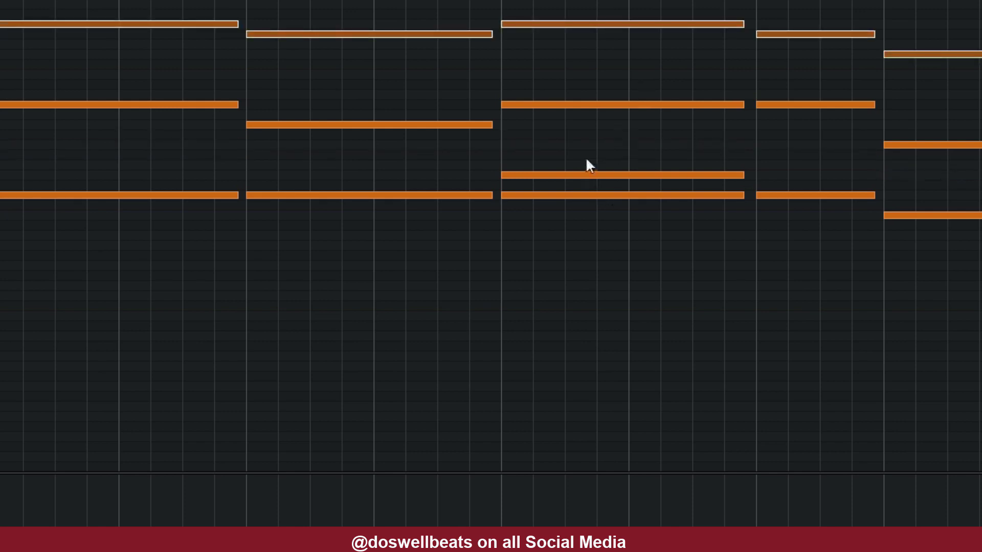
Raise the second-lowest note of the bar 5 chord by three semitones.
{"action": "left_click", "coordinate": [575, 175]}
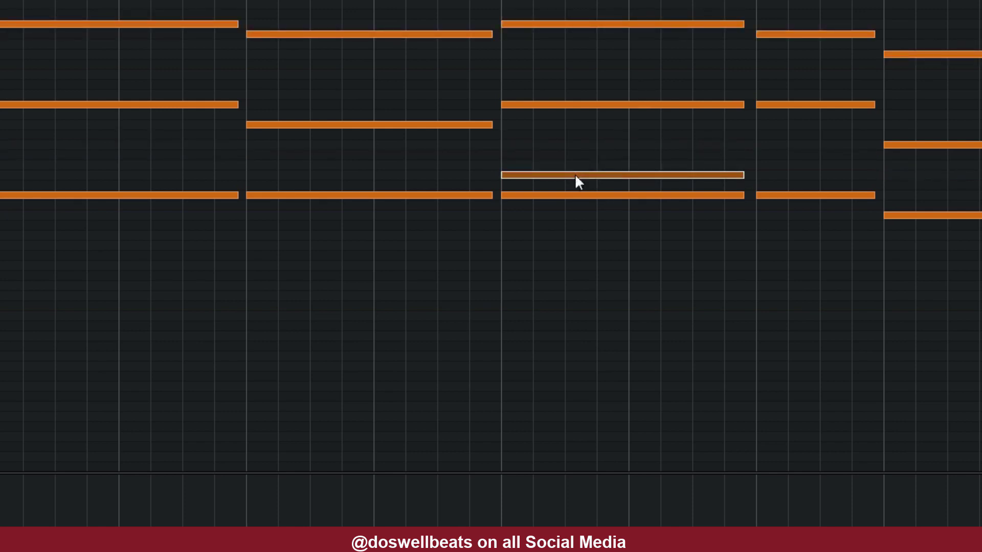
{"action": "key", "text": "Up"}
{"action": "key", "text": "Up"}
{"action": "key", "text": "Up"}
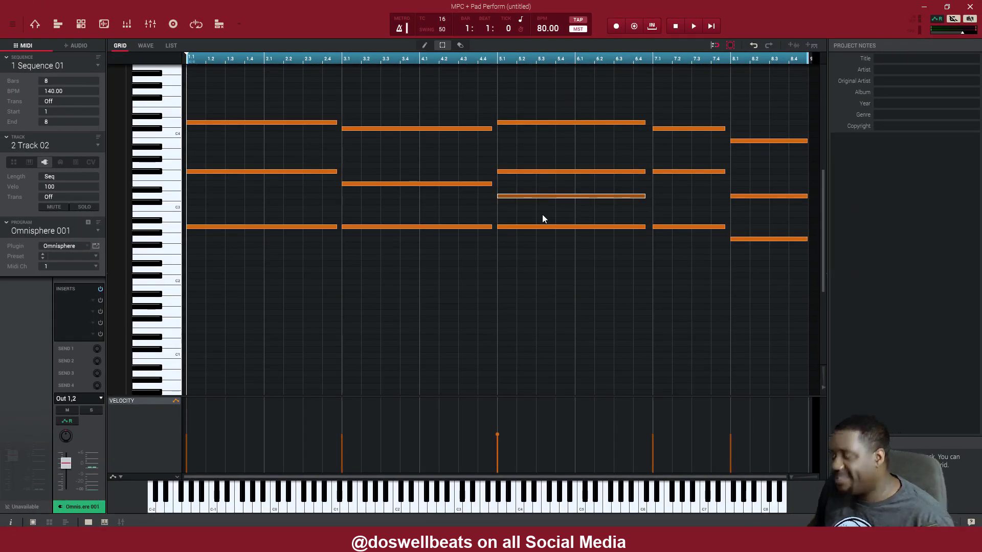
Delay the top note of every chord by one beat and shorten those notes, leaving the bar 7 one about one beat long.
{"action": "key", "text": "space"}
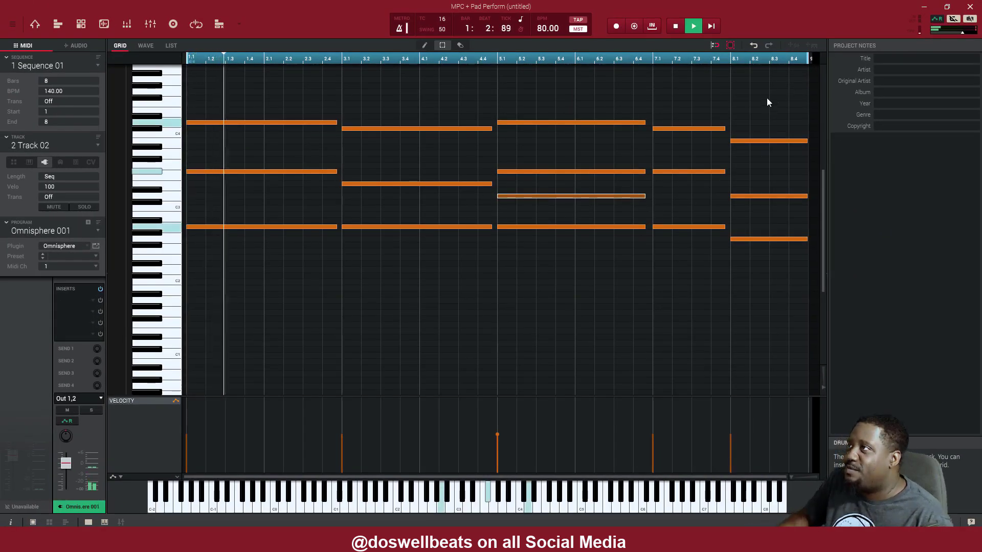
{"action": "left_click_drag", "start_coordinate": [775, 90], "coordinate": [212, 194]}
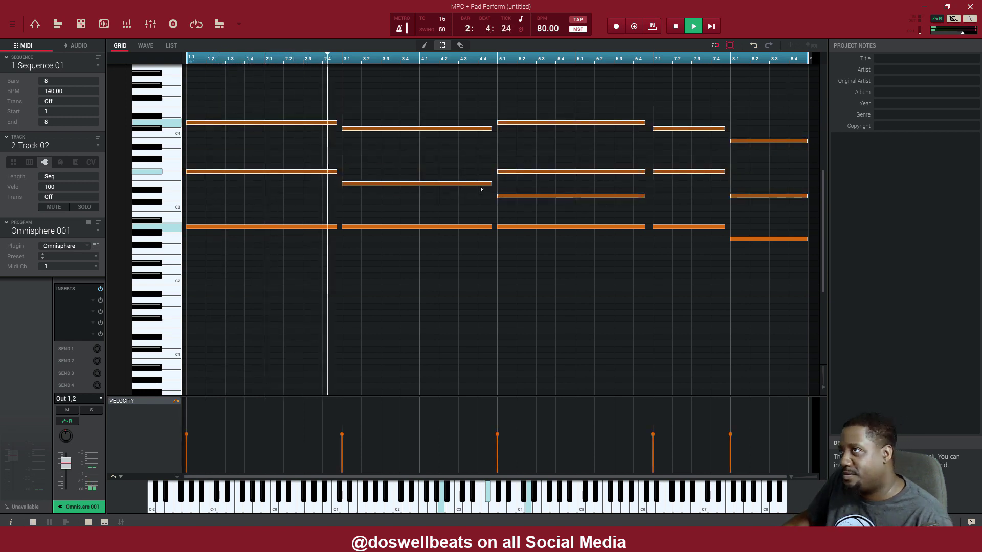
{"action": "left_click_drag", "start_coordinate": [776, 90], "coordinate": [234, 158]}
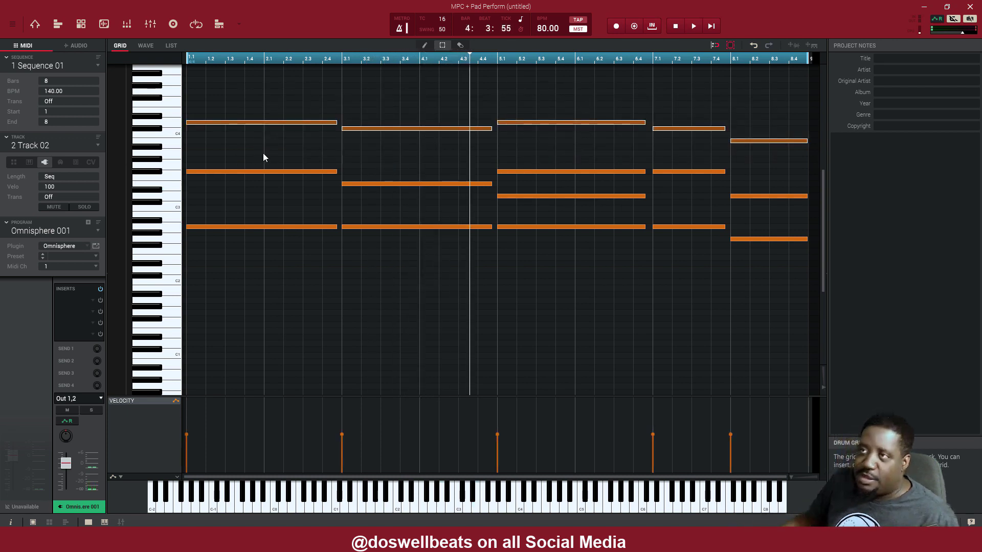
{"action": "key", "text": "Right"}
{"action": "key", "text": "Right"}
{"action": "key", "text": "Right"}
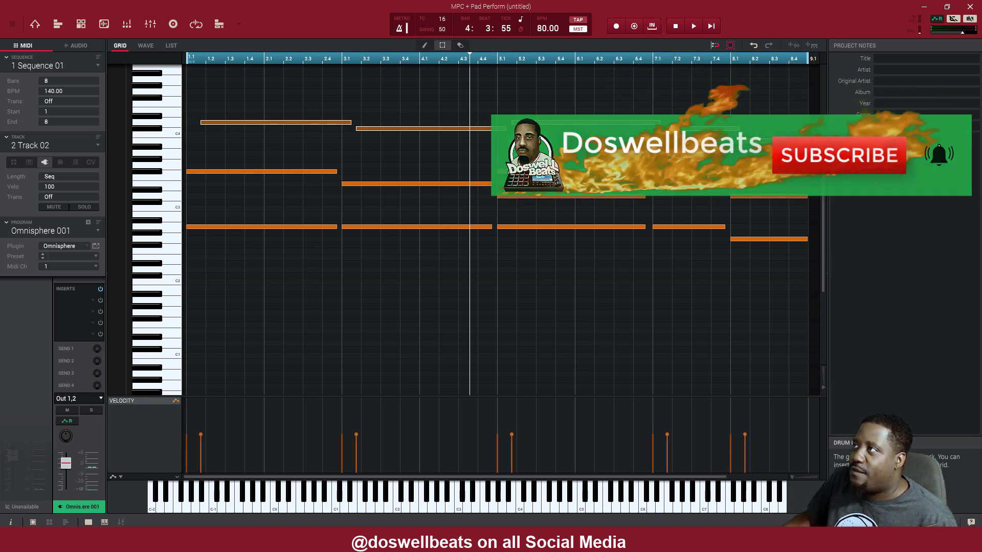
{"action": "key", "text": "ctrl+z"}
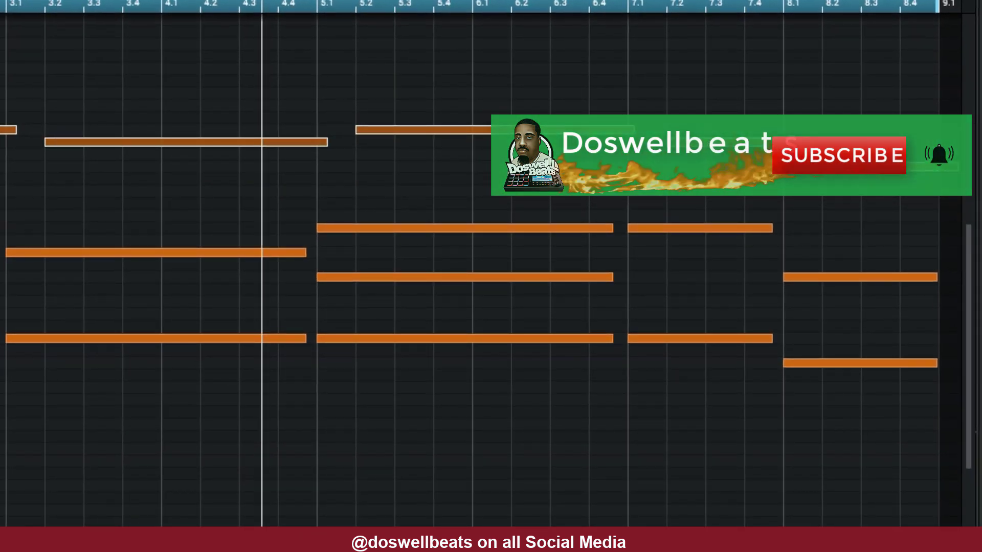
{"action": "left_click_drag", "start_coordinate": [794, 156], "coordinate": [710, 160]}
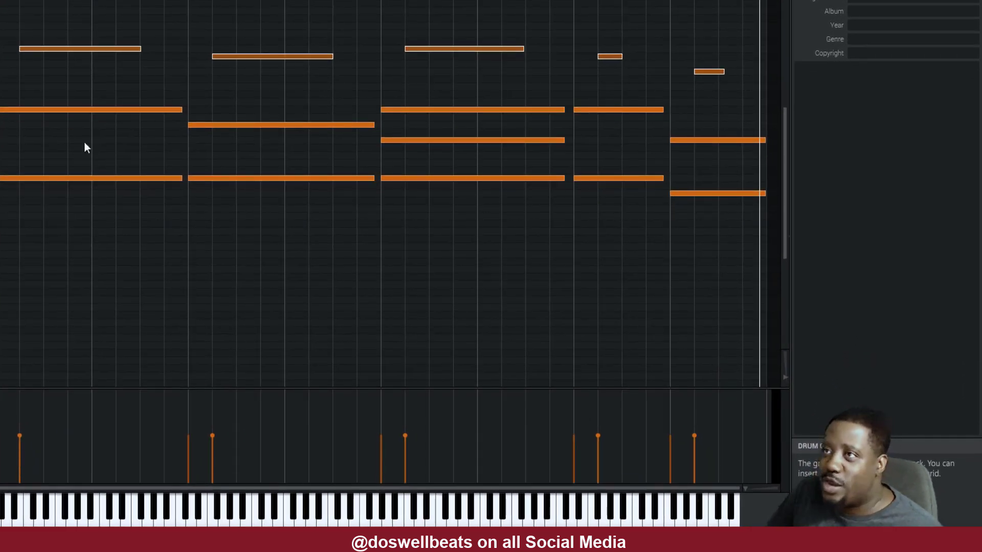
Delay the upper middle note of the first four chords by half a beat and shorten the bar 7 one to half a beat.
{"action": "key", "text": "ctrl+z"}
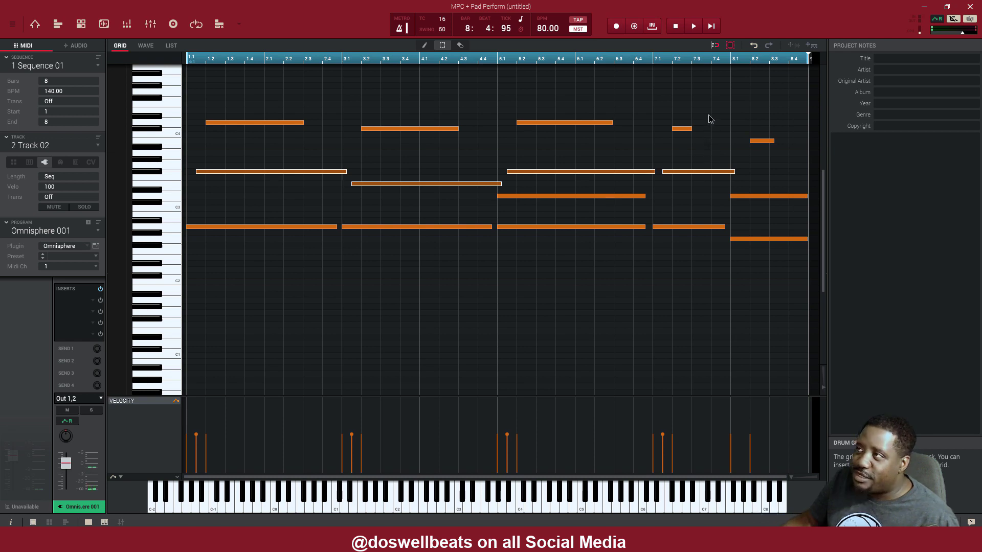
{"action": "left_click_drag", "start_coordinate": [708, 114], "coordinate": [692, 175]}
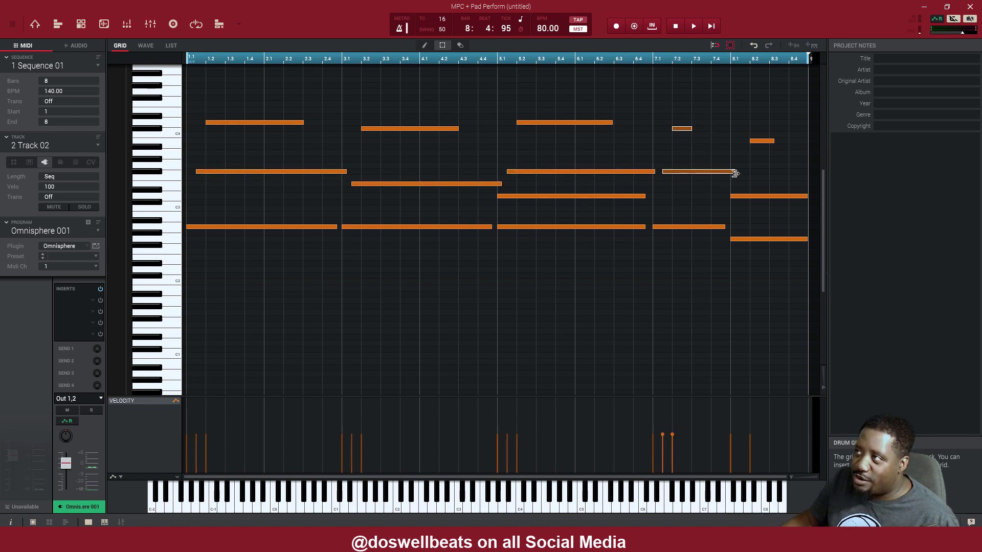
{"action": "left_click_drag", "start_coordinate": [734, 173], "coordinate": [685, 184]}
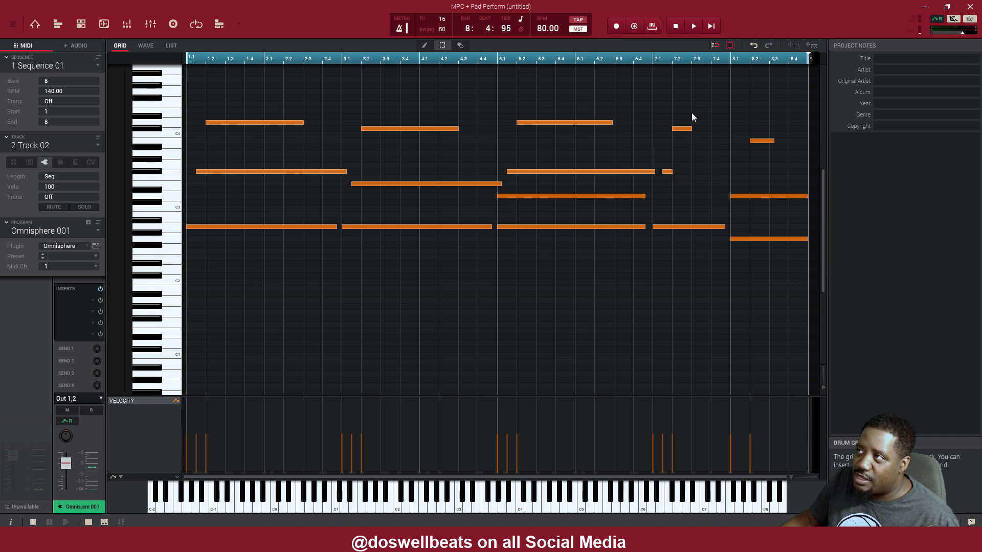
Duplicate the two short upper notes in bar 7 two beats after the originals, and set the playhead to bar 5.
{"action": "left_click_drag", "start_coordinate": [691, 116], "coordinate": [663, 177]}
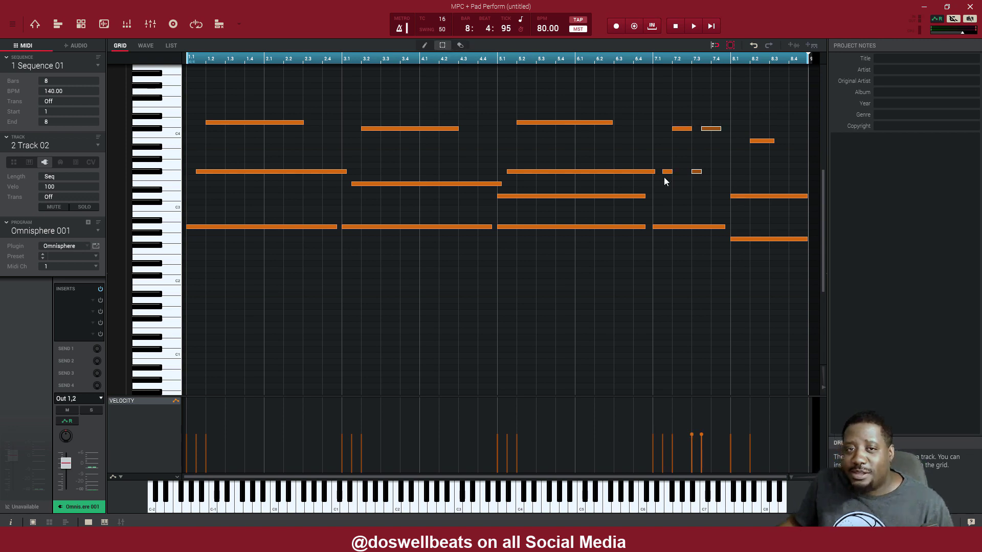
{"action": "key", "text": "Right"}
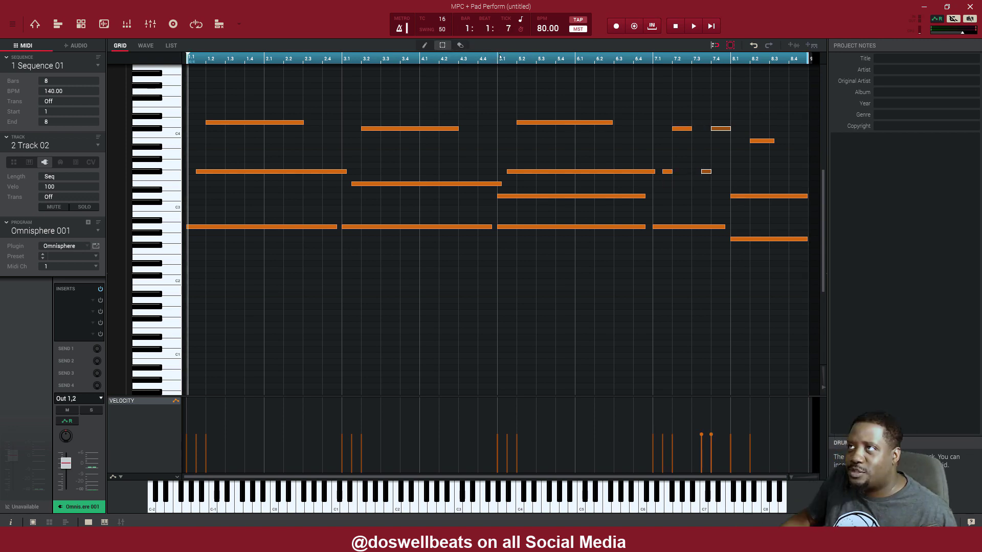
{"action": "left_click", "coordinate": [497, 58]}
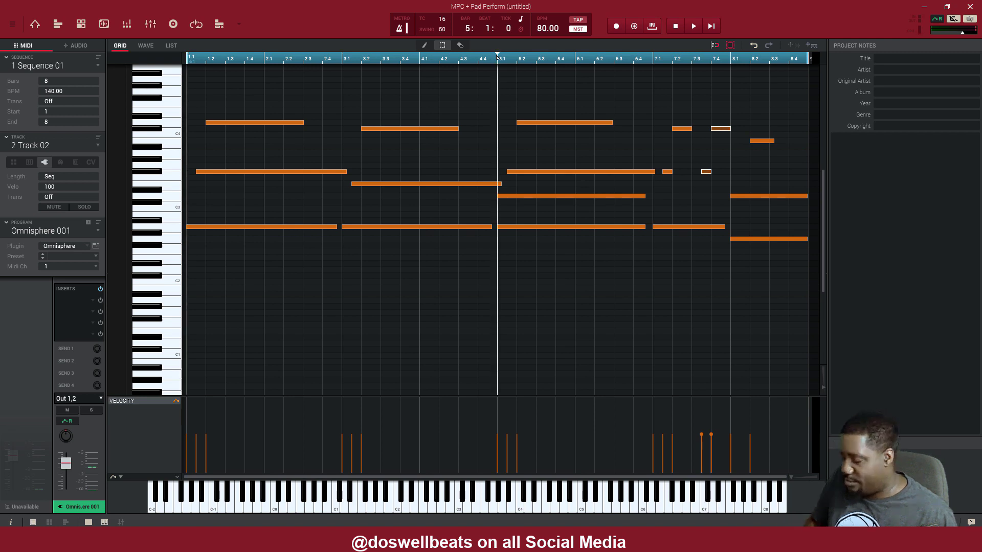
Duplicate the short top note in bar 8 and move the copy to beat 8.4, five semitones lower.
{"action": "key", "text": "space"}
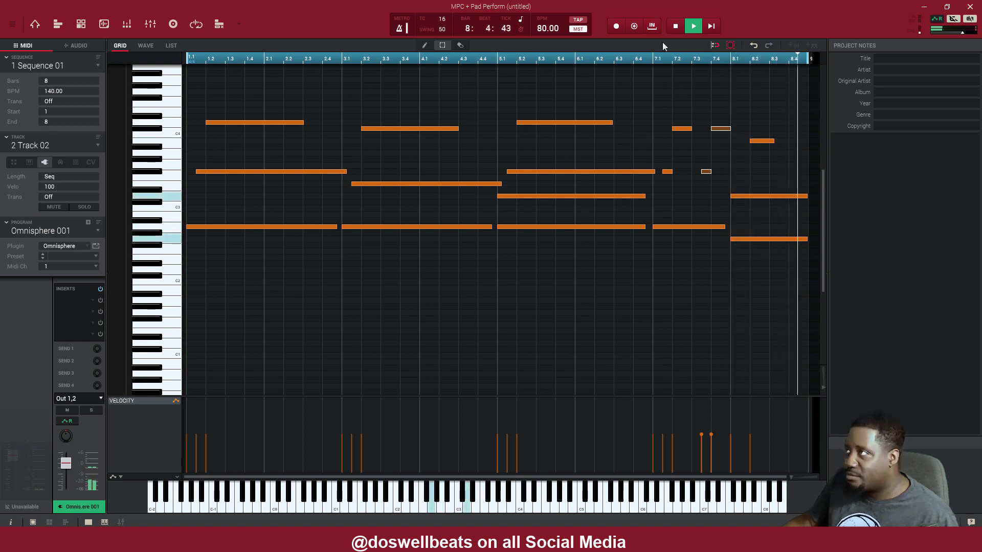
{"action": "left_click", "coordinate": [770, 141]}
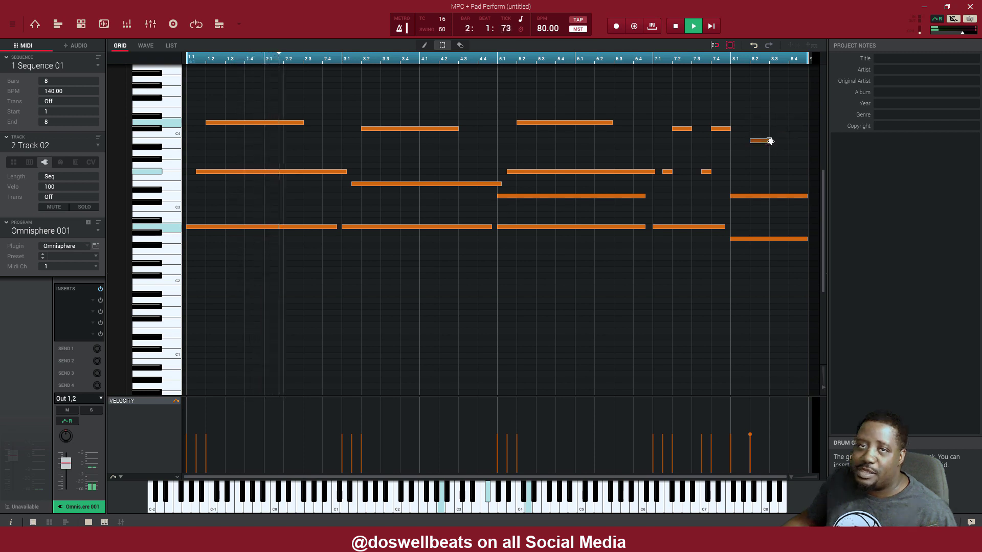
{"action": "key", "text": "ctrl+d"}
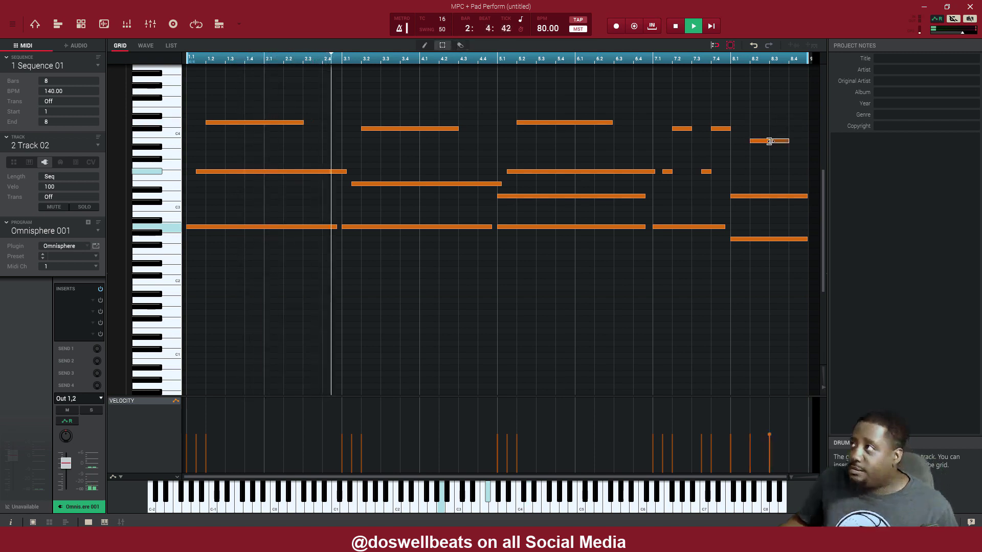
{"action": "left_click_drag", "start_coordinate": [775, 145], "coordinate": [804, 179]}
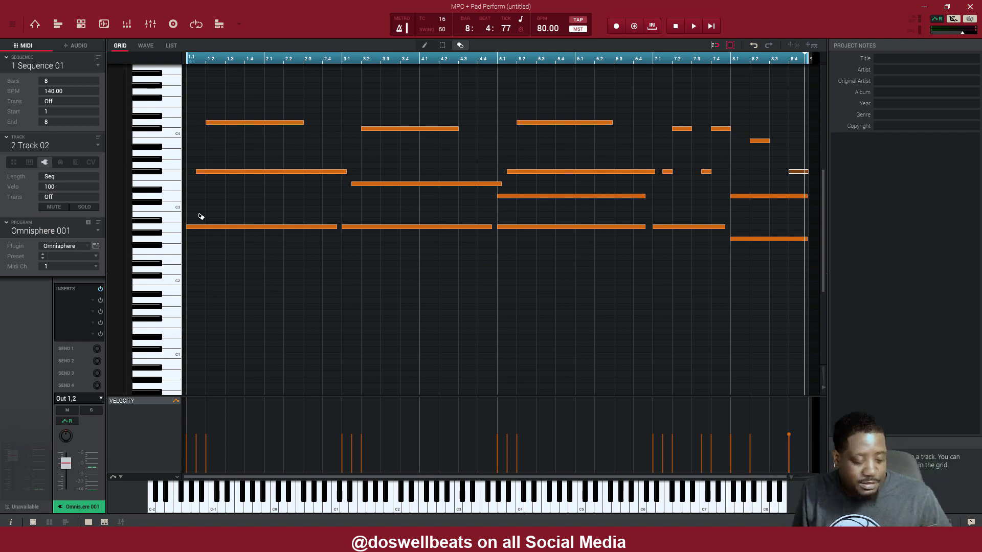
Copy all the notes to the start of Track 03 and delete the lowest note of every chord there.
{"action": "key", "text": "ctrl+a"}
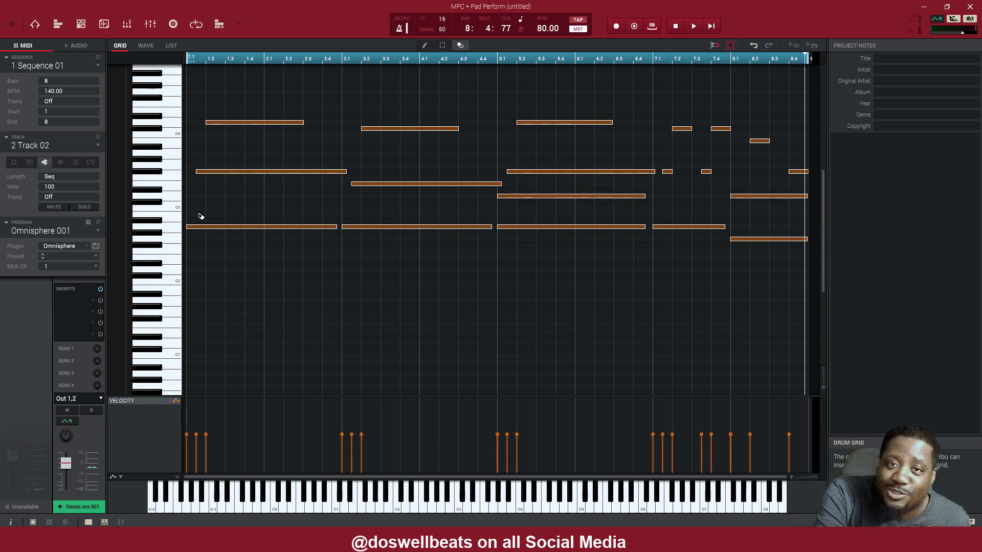
{"action": "key", "text": "Down"}
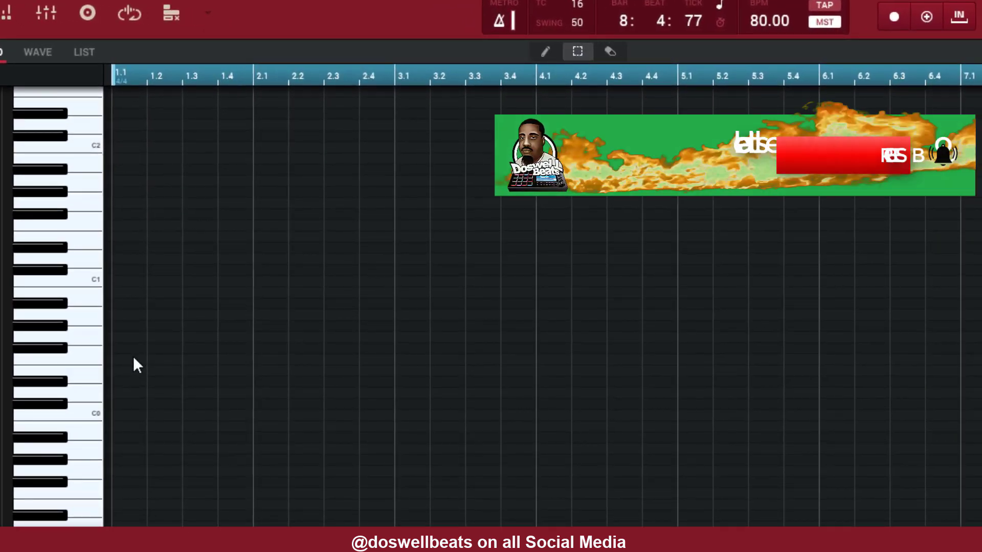
{"action": "key", "text": "Home"}
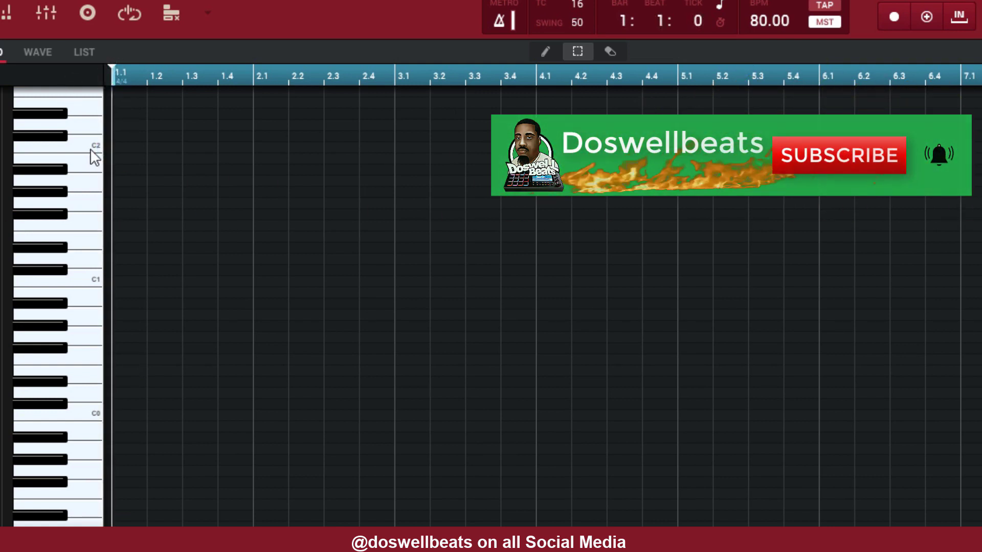
{"action": "scroll", "coordinate": [382, 434], "scroll_direction": "up", "scroll_amount": 8}
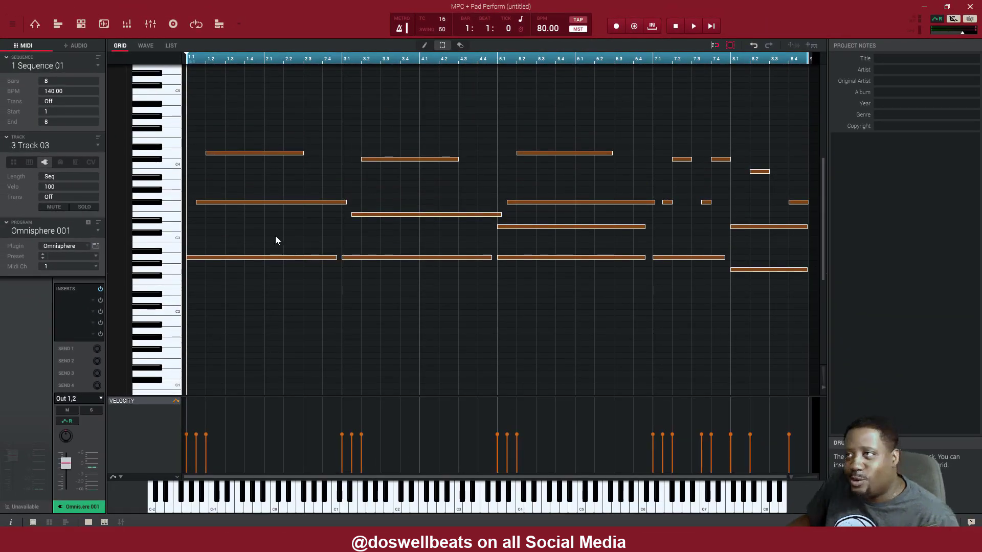
{"action": "left_click_drag", "start_coordinate": [269, 239], "coordinate": [794, 285]}
{"action": "key", "text": "Delete"}
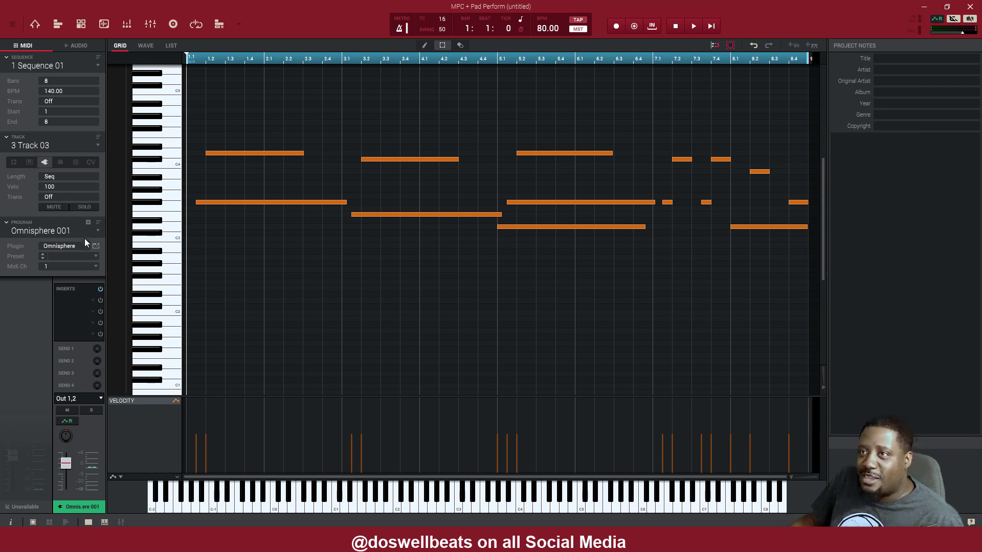
Load Xpand!2 as Track 03's instrument, set its part A to Detuned Bells+ from 018 Bells, and close the plugin window.
{"action": "left_click", "coordinate": [86, 221]}
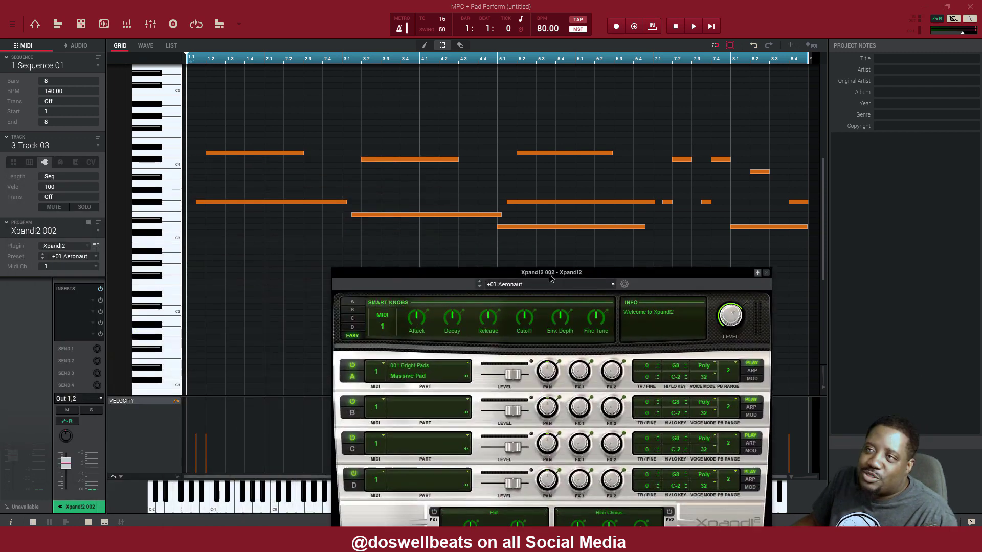
{"action": "left_click", "coordinate": [421, 375]}
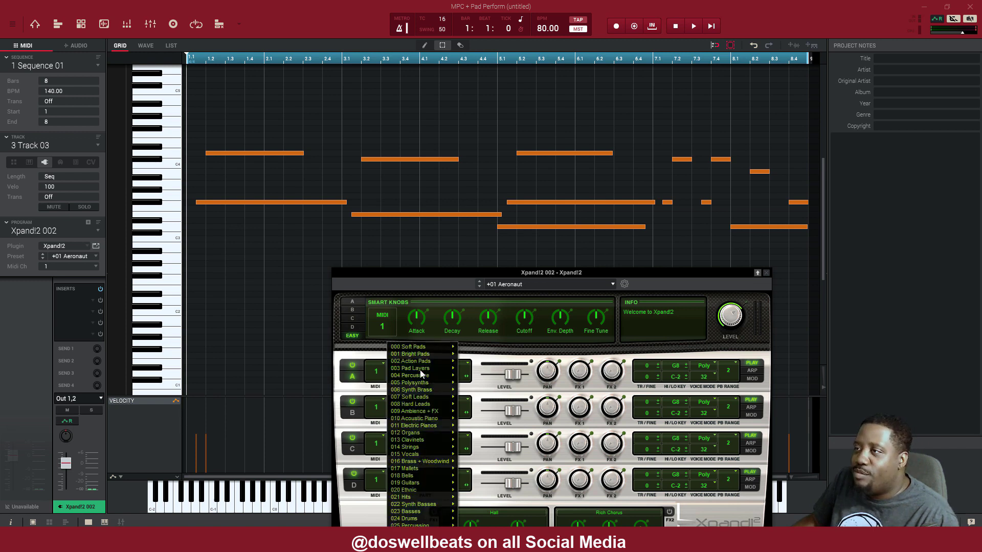
{"action": "left_click", "coordinate": [487, 358]}
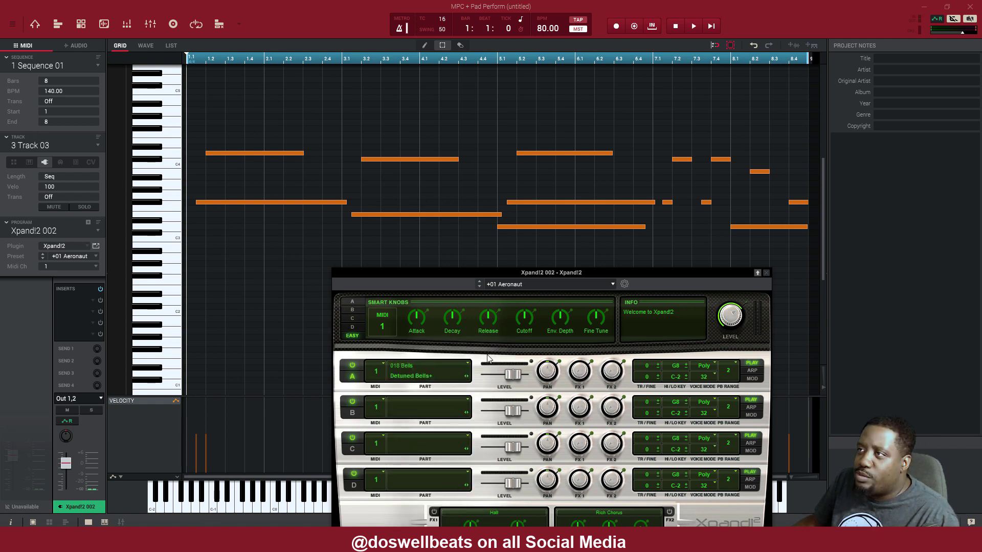
{"action": "key", "text": "space"}
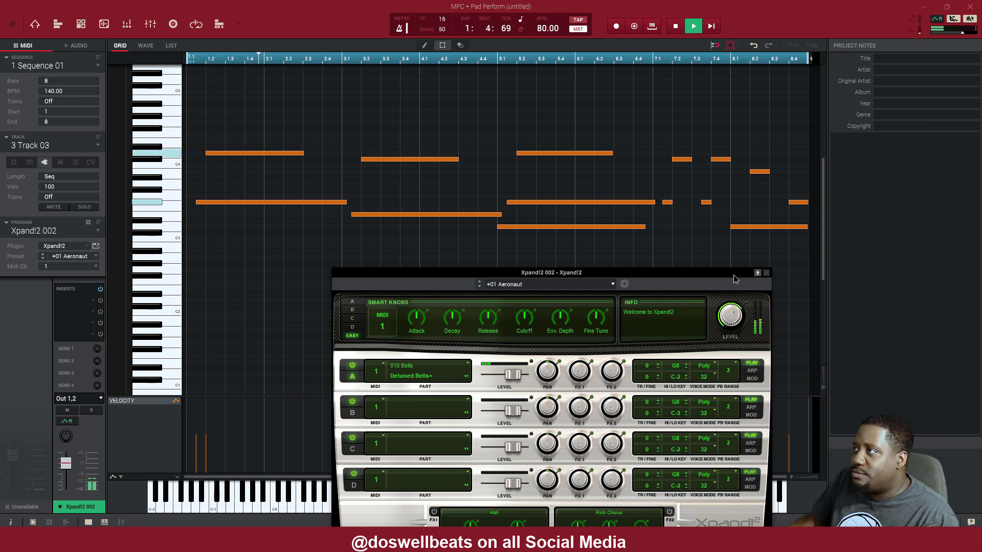
{"action": "left_click", "coordinate": [766, 272]}
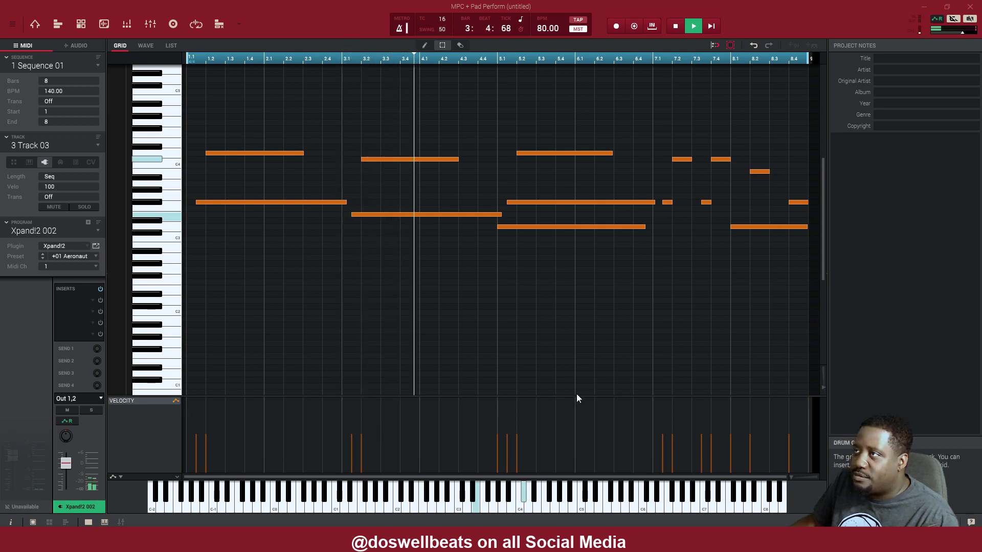
Raise the velocity of all Track 03 notes and apply Legato time correction to the selected notes.
{"action": "key", "text": "space"}
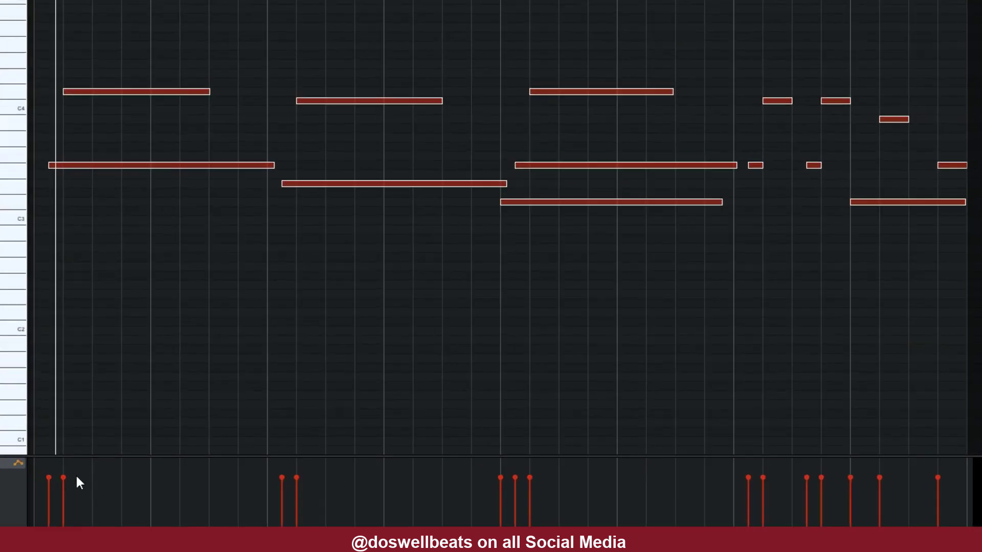
{"action": "key", "text": "ctrl+k"}
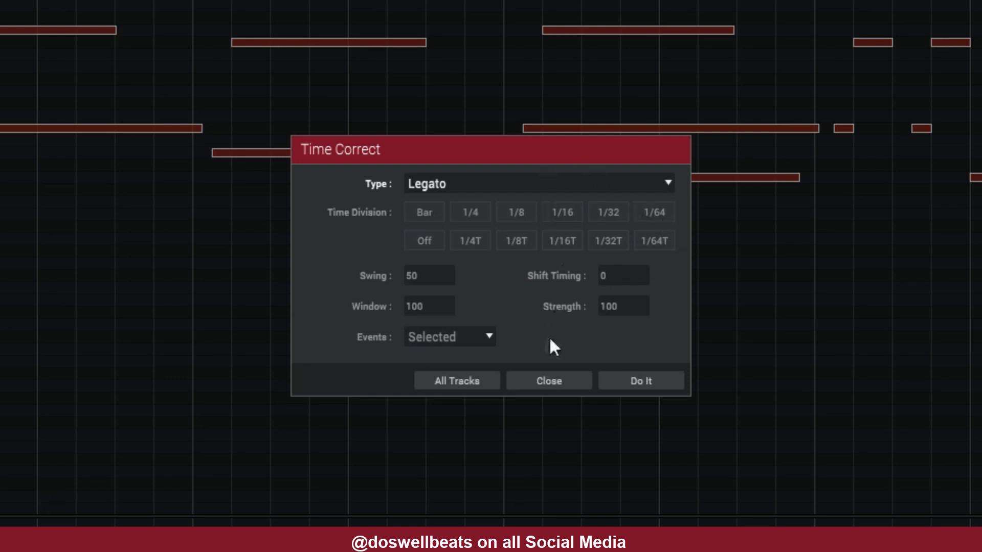
{"action": "left_click", "coordinate": [632, 387]}
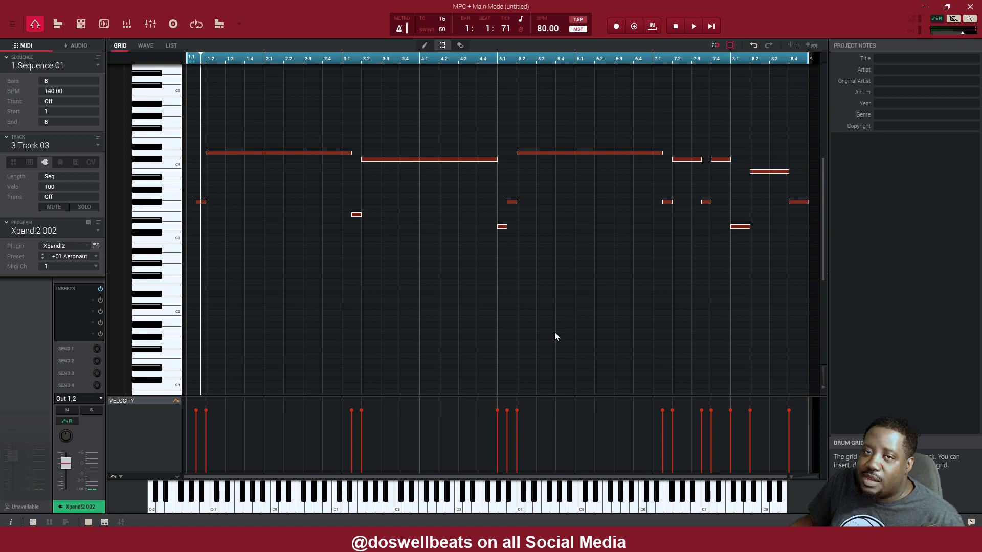
Compress the timing and lengths of all notes by half so the bell part fits into bars 1 to 4.
{"action": "key", "text": "space"}
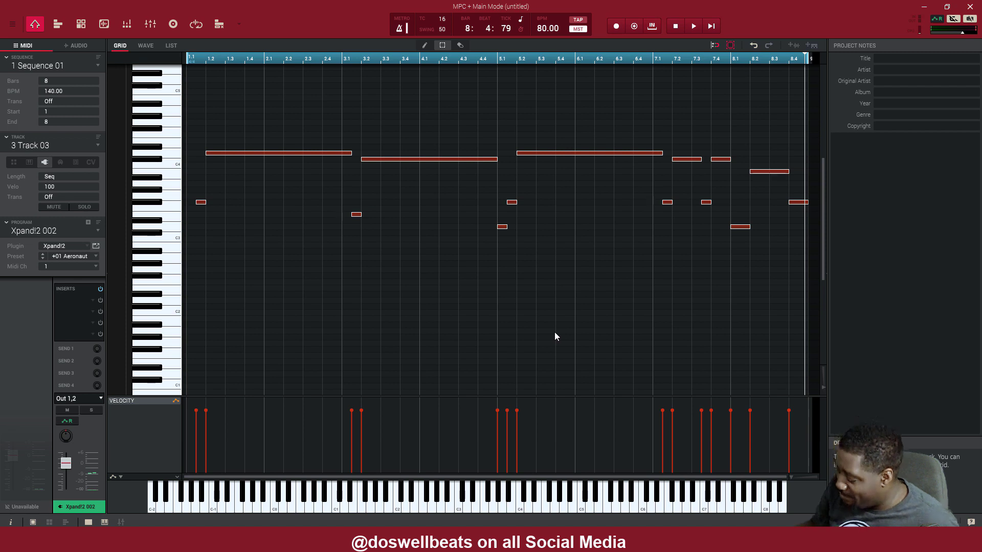
{"action": "key", "text": "ctrl+z"}
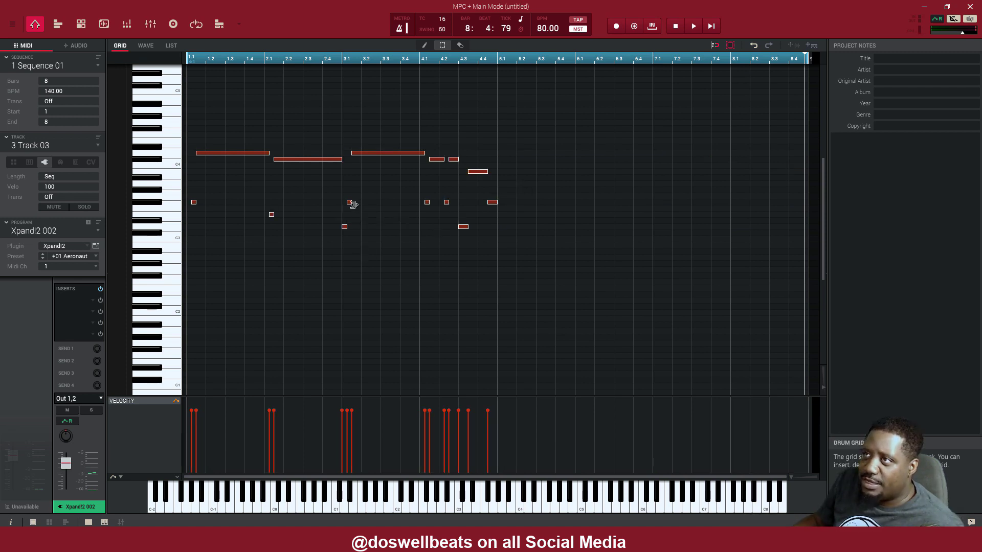
{"action": "left_click", "coordinate": [518, 201]}
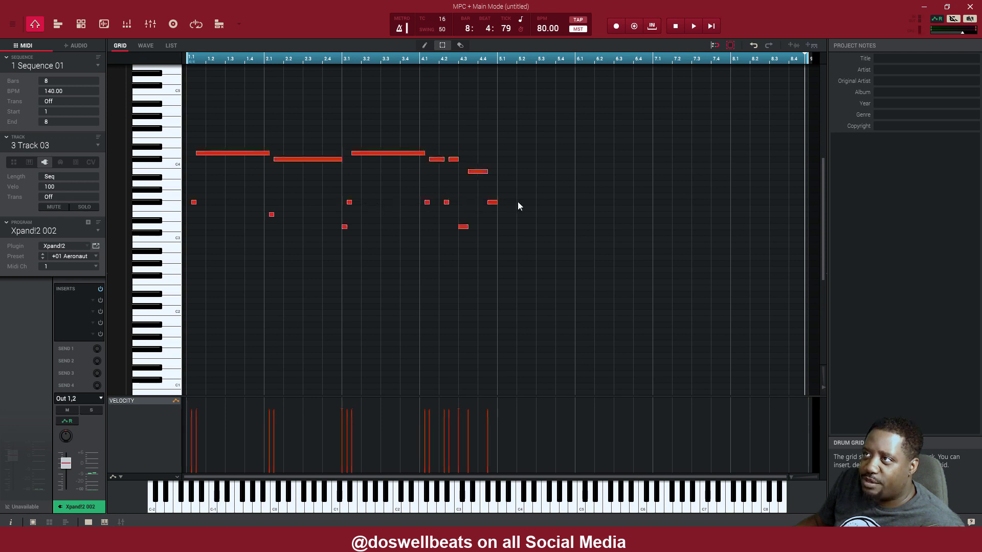
Shift the highest row of short low notes one sixteenth later.
{"action": "left_click_drag", "start_coordinate": [527, 189], "coordinate": [254, 208]}
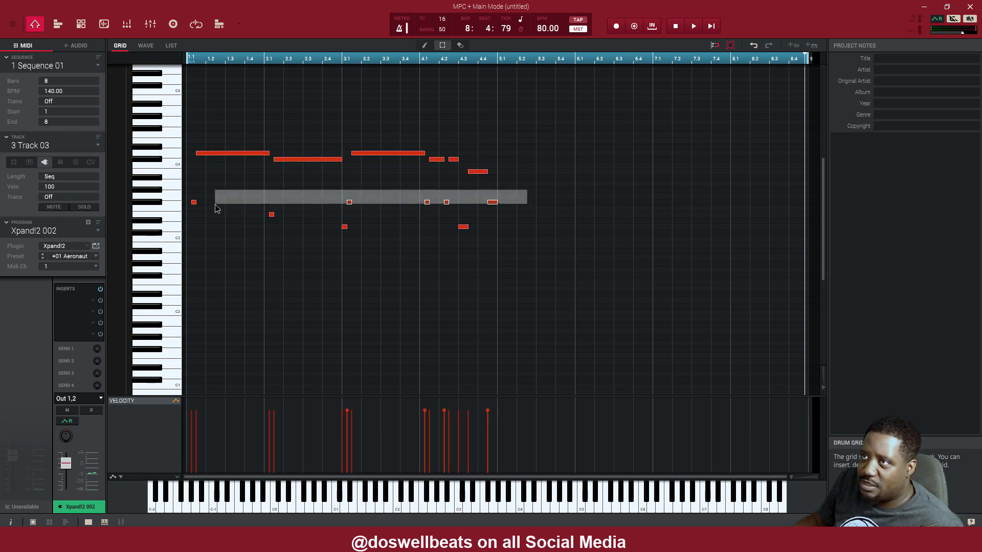
{"action": "left_click_drag", "start_coordinate": [194, 211], "coordinate": [193, 210]}
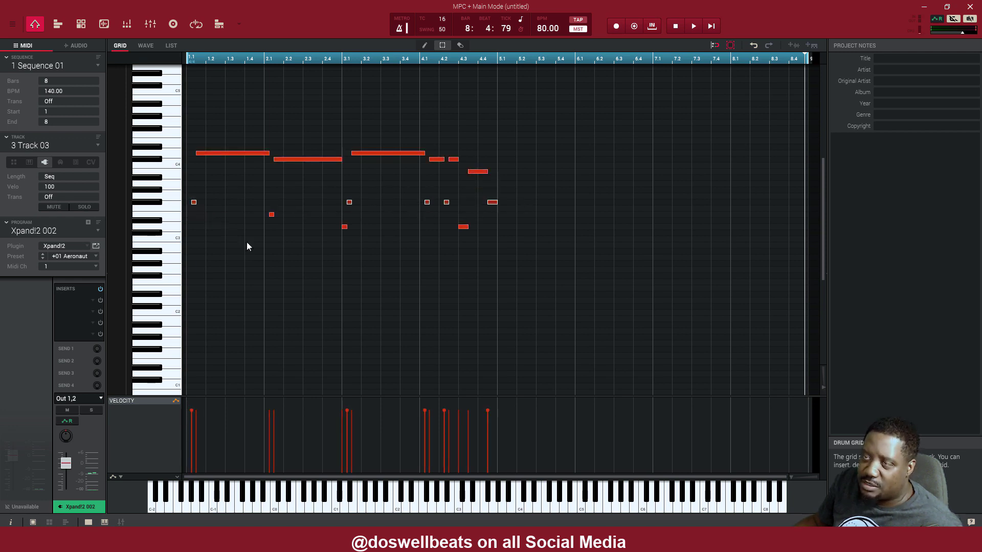
{"action": "key", "text": "Right"}
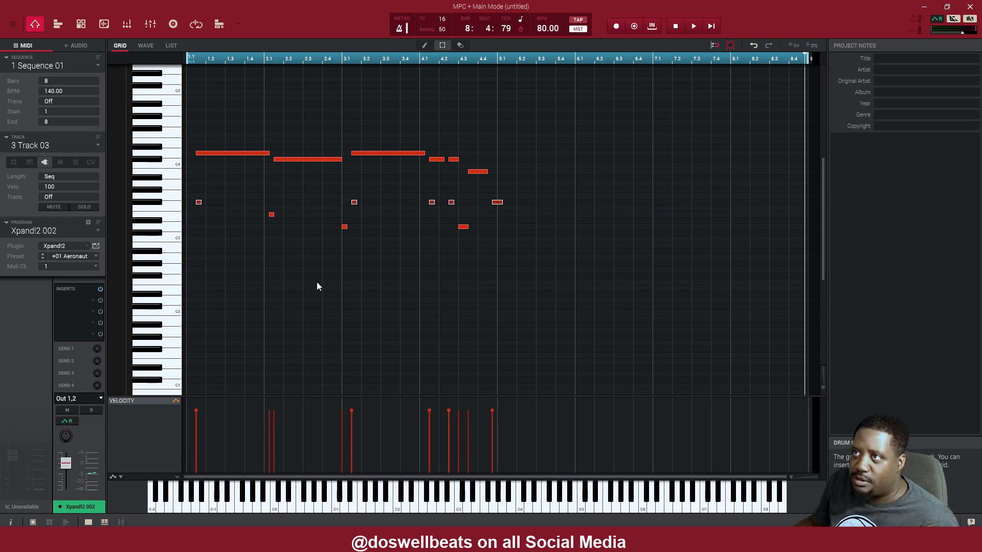
Move the remaining low notes and the first note of bar 1 slightly earlier, and lengthen all low notes by about half a beat.
{"action": "left_click_drag", "start_coordinate": [489, 213], "coordinate": [256, 237]}
{"action": "key", "text": "space"}
{"action": "left_click_drag", "start_coordinate": [523, 130], "coordinate": [199, 224]}
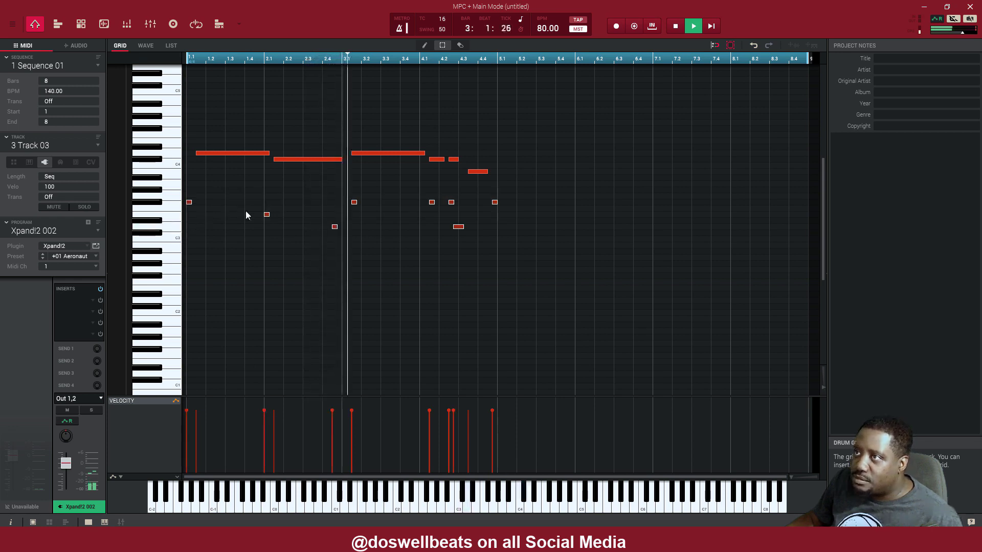
{"action": "left_click_drag", "start_coordinate": [270, 217], "coordinate": [278, 217]}
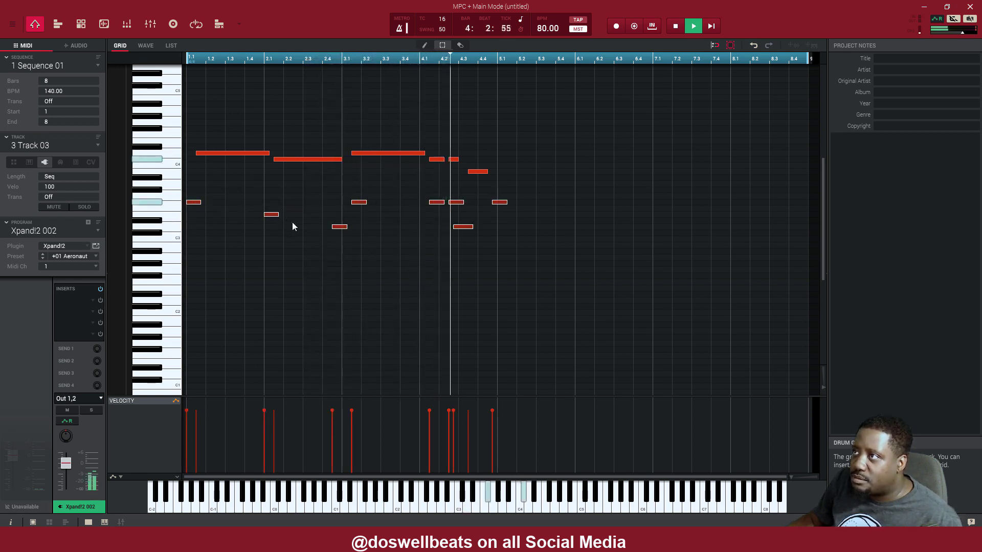
Trim the last low note at the end of bar 4 and duplicate the whole four-bar phrase into bars 5 to 8.
{"action": "left_click", "coordinate": [215, 290]}
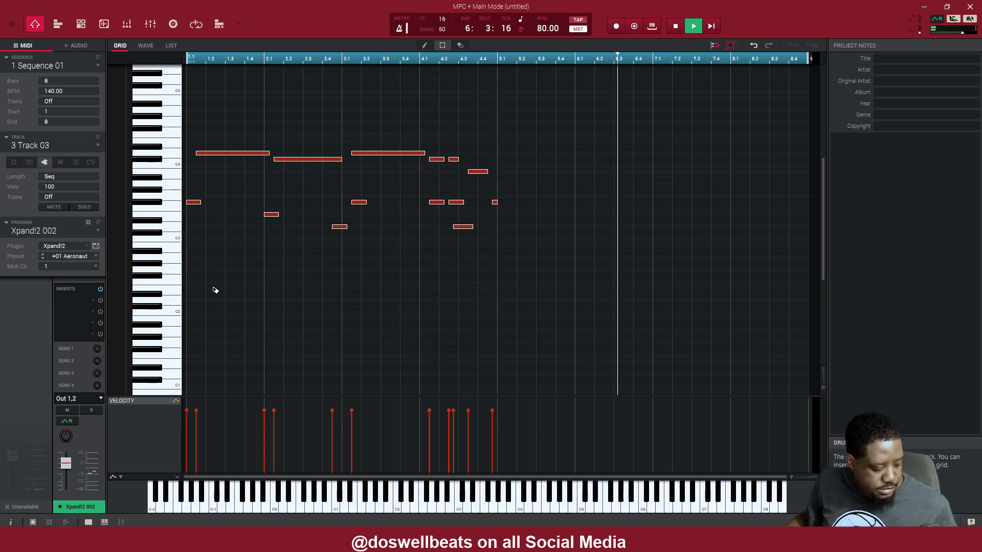
{"action": "key", "text": "ctrl+d"}
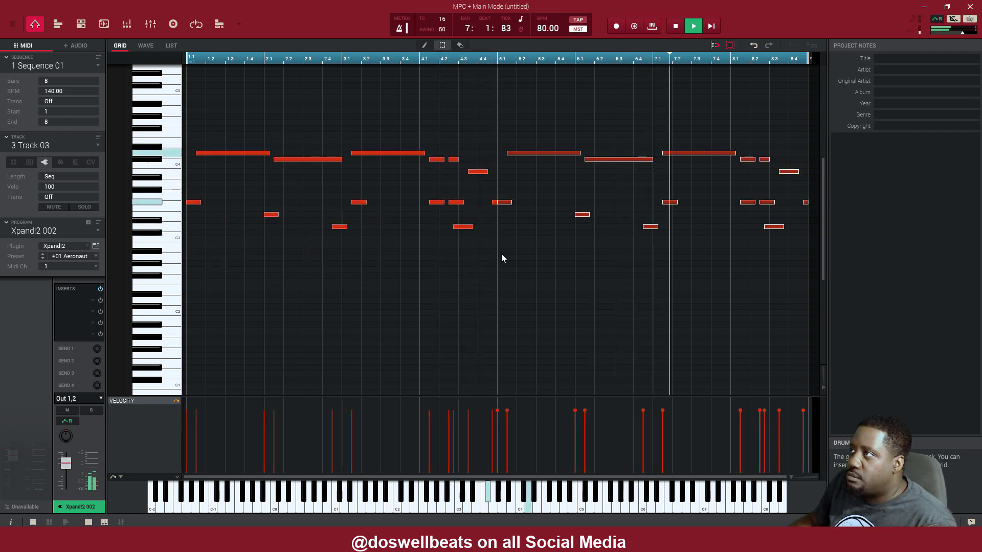
{"action": "left_click", "coordinate": [689, 192]}
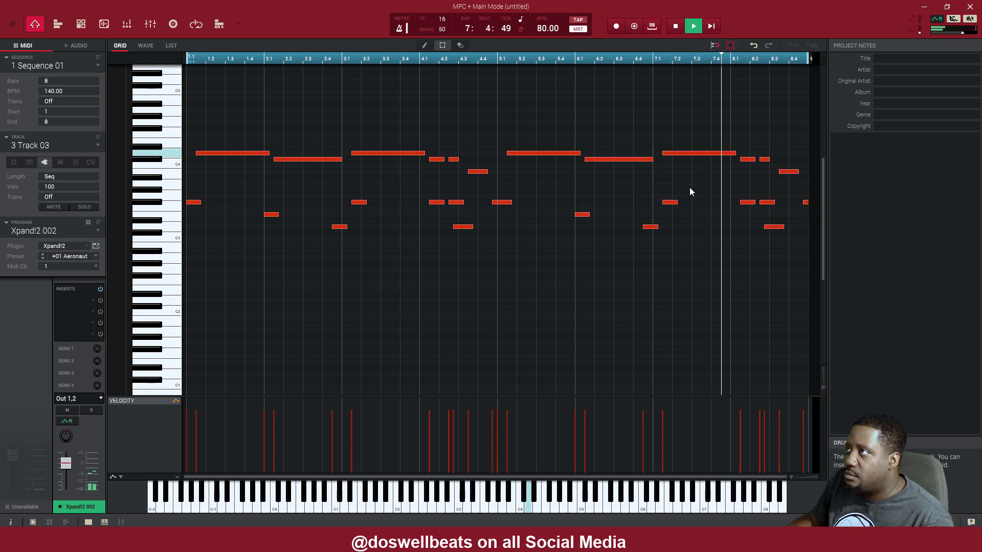
Shift low notes in bars 4, 7 and 8 to vary the repeated phrase, and set the tempo to 87 BPM.
{"action": "left_click_drag", "start_coordinate": [671, 202], "coordinate": [676, 203]}
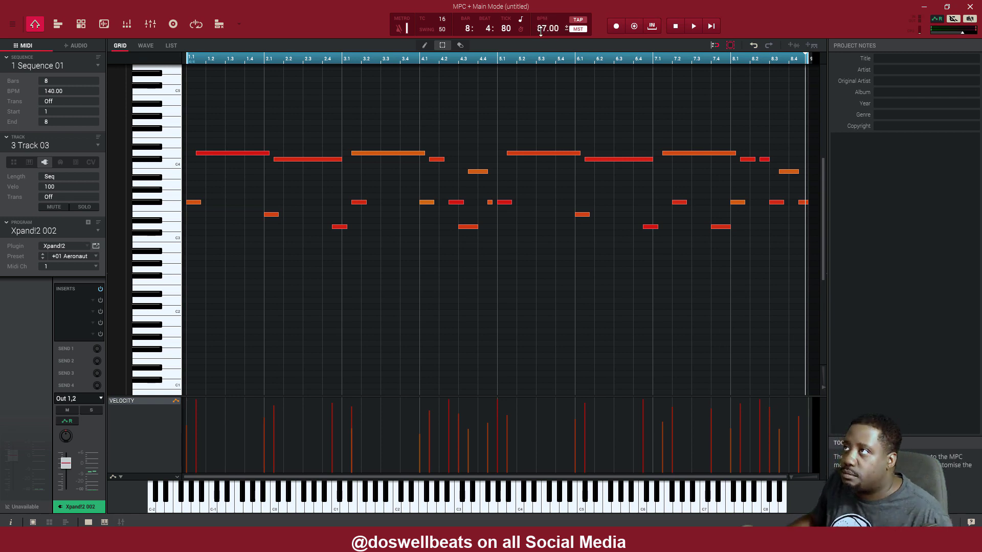
{"action": "key", "text": "space"}
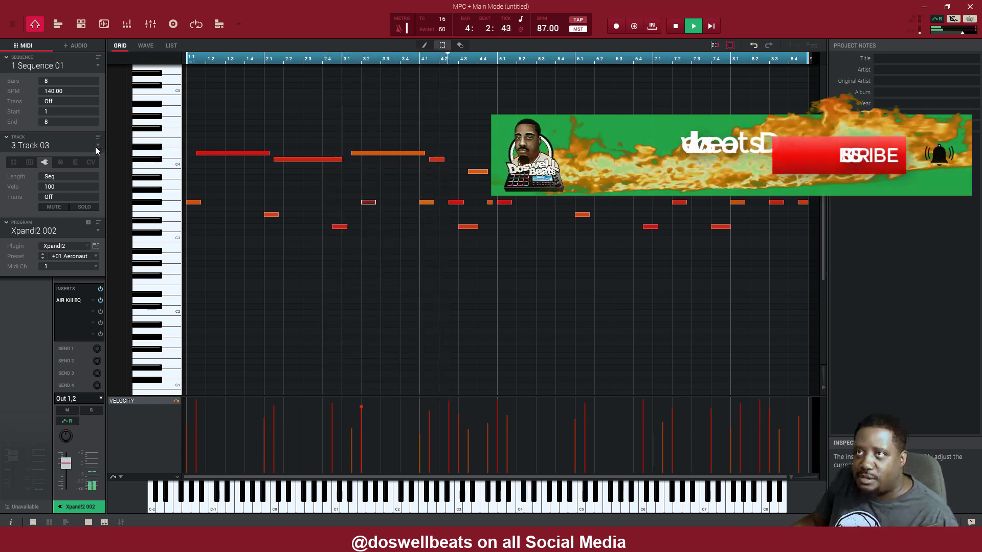
Rename Track 03 as bell.
{"action": "double_click", "coordinate": [44, 146]}
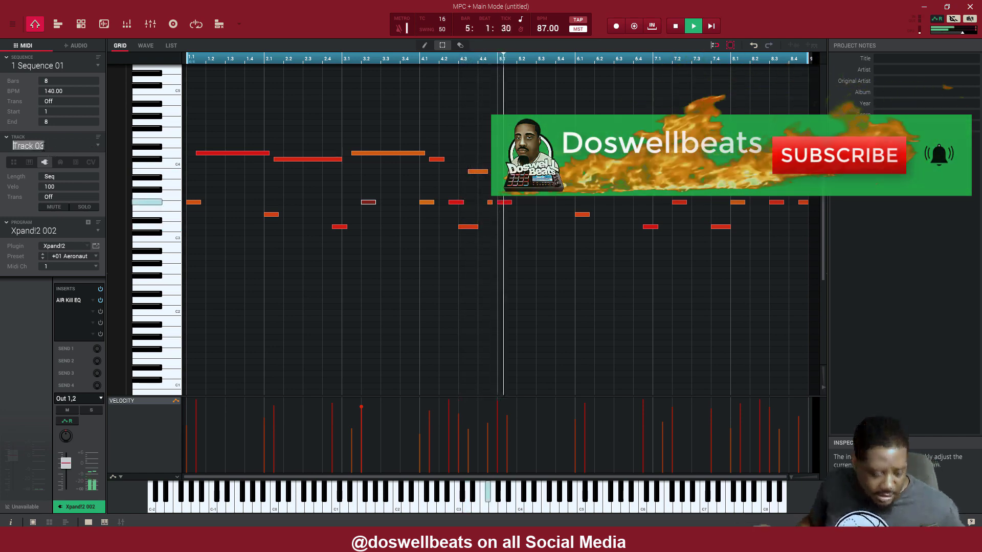
{"action": "type", "text": "bell"}
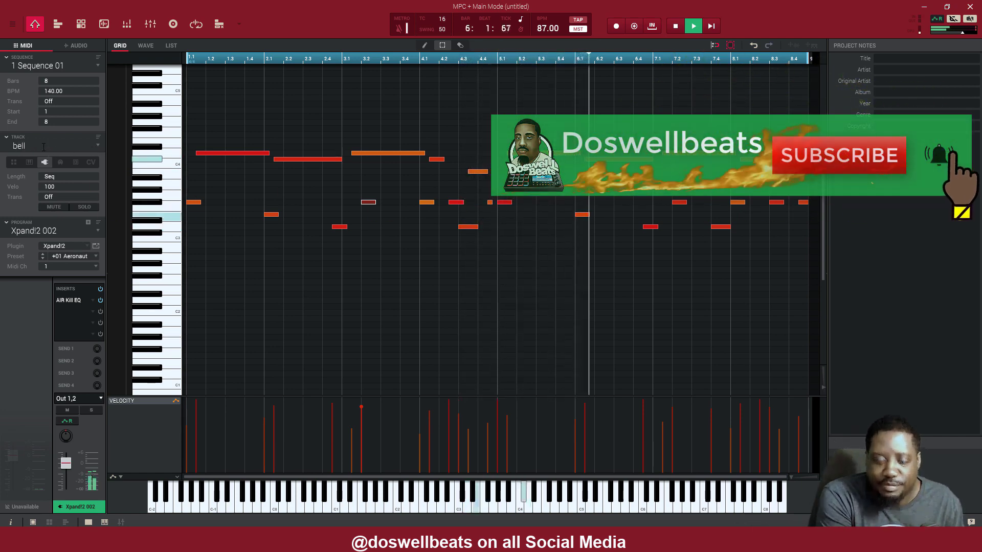
{"action": "key", "text": "Return"}
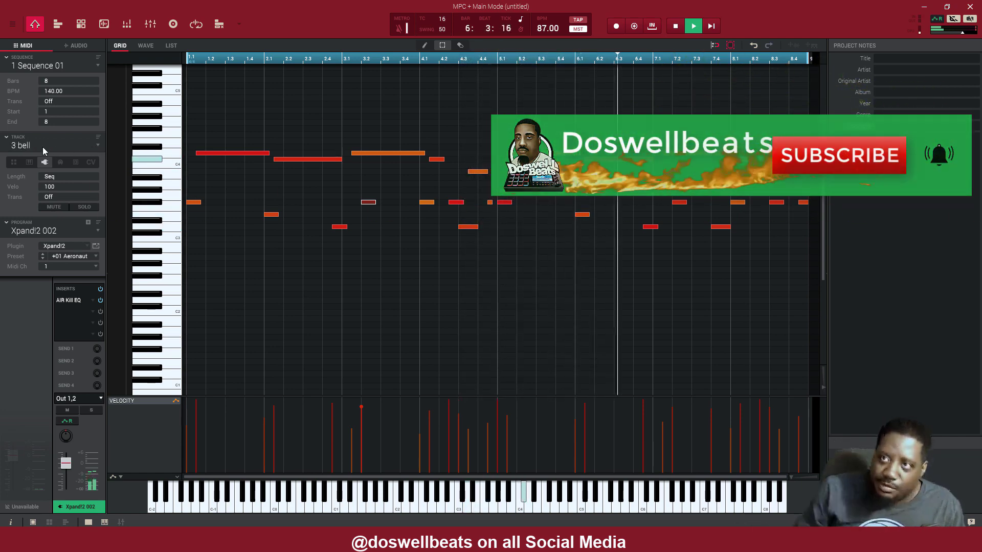
Switch to Track 02 and rename it as melo.
{"action": "left_click", "coordinate": [97, 146]}
{"action": "left_click", "coordinate": [86, 167]}
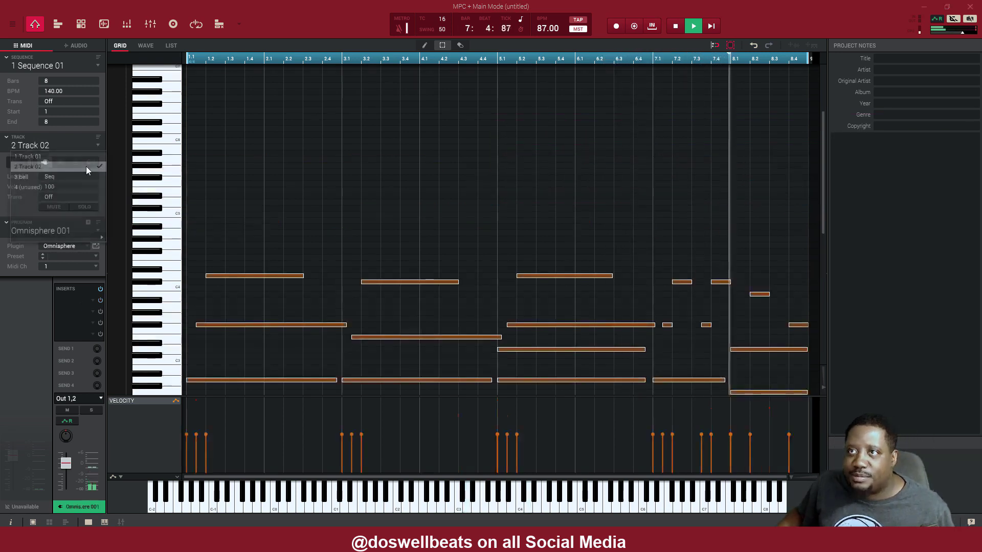
{"action": "double_click", "coordinate": [33, 145]}
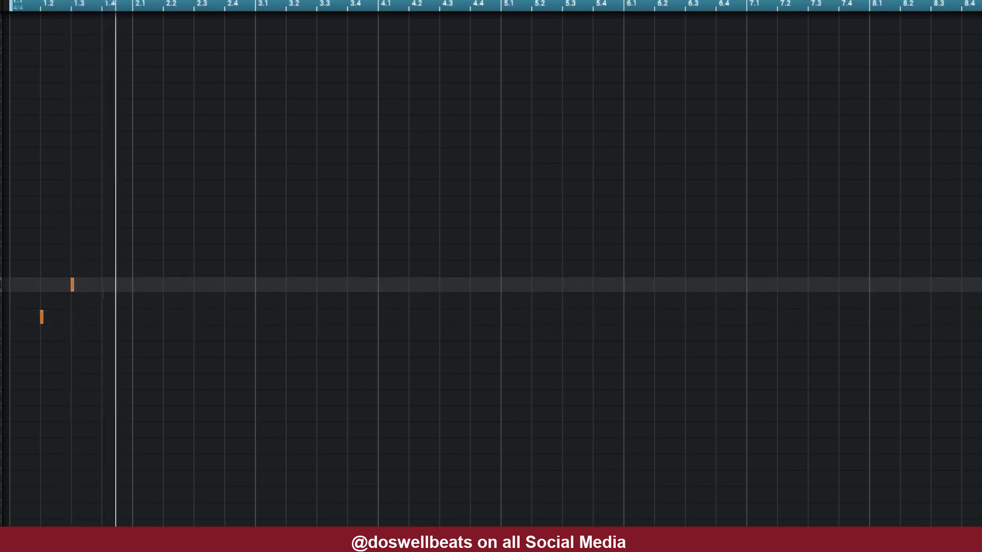
Record repeating synth, FX, snap, snare and hi-hat hits across eight bars on the Track 30 drum kit, and stop playback.
{"action": "key", "text": "space"}
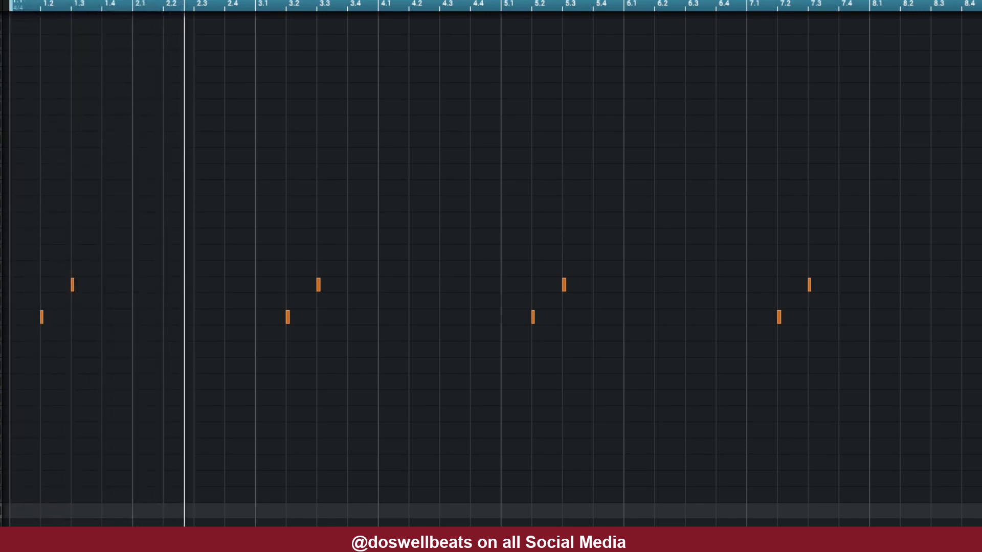
{"action": "key", "text": "space"}
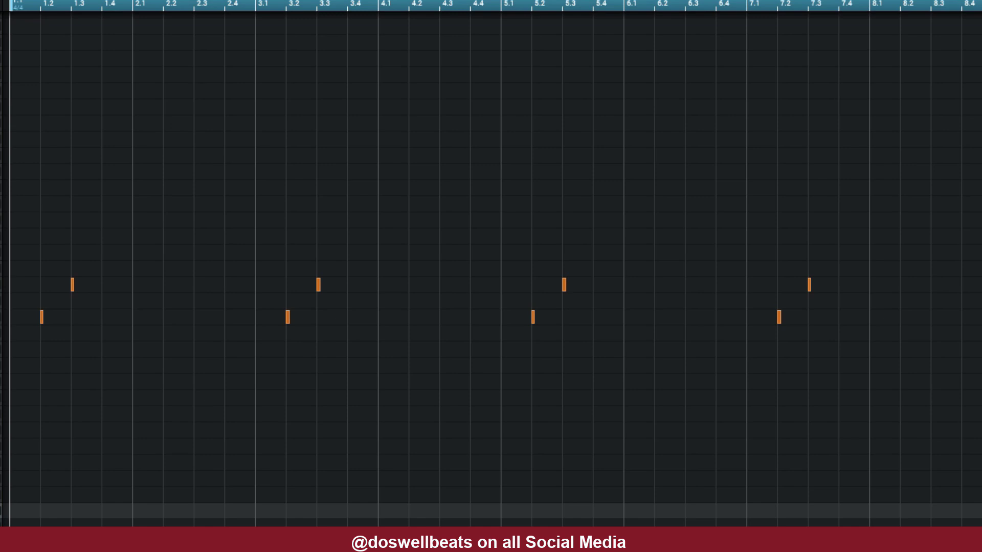
{"action": "key", "text": "space"}
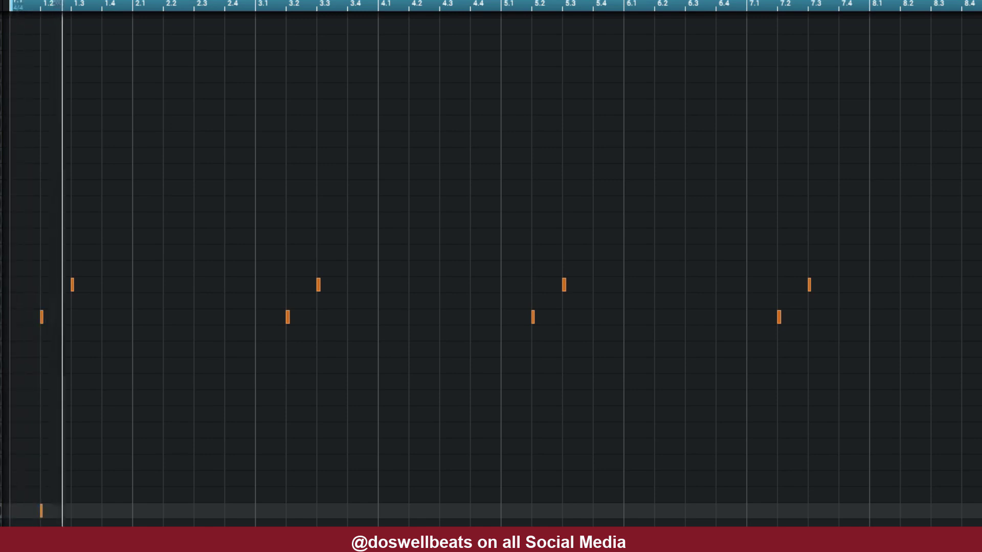
{"action": "key", "text": "space"}
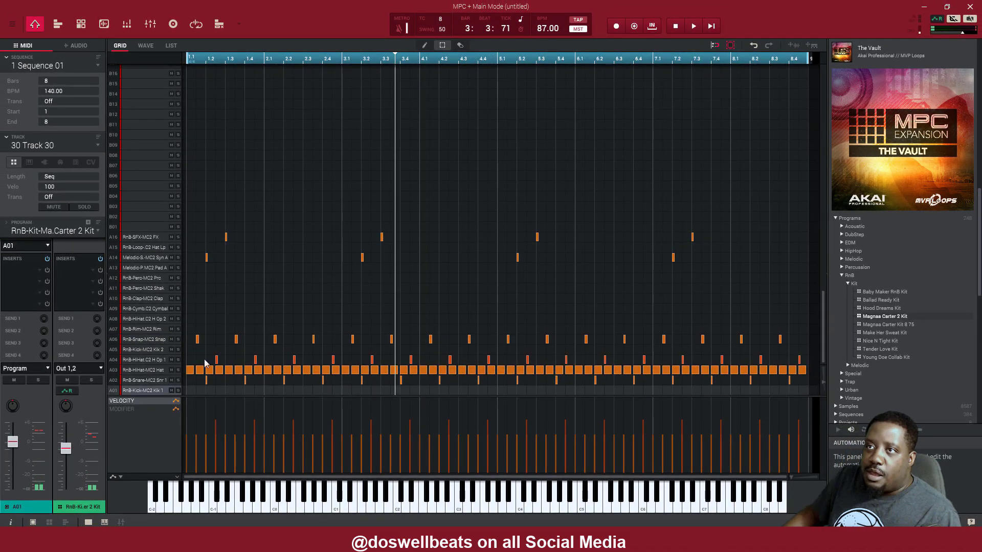
Switch from Track 30 to the unused fourth track.
{"action": "left_click", "coordinate": [97, 146]}
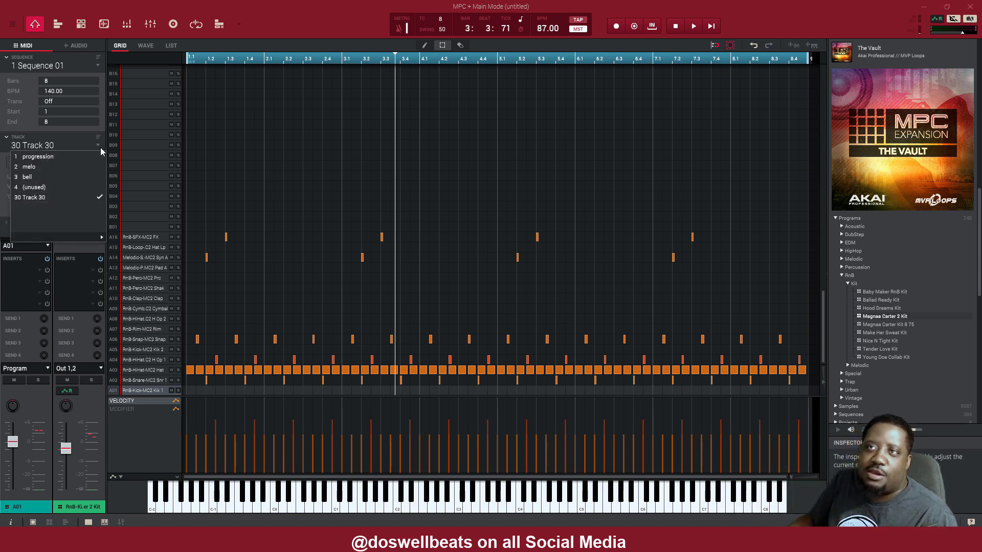
{"action": "left_click", "coordinate": [39, 187]}
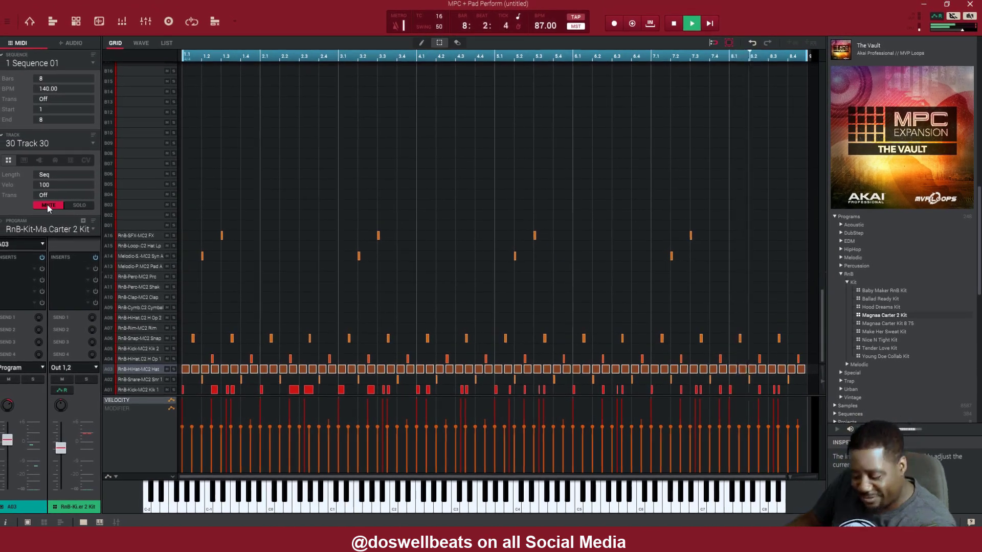
Unmute Track 30 for a full playback, open the overview of all tracks and mute the drum track there.
{"action": "left_click", "coordinate": [52, 207]}
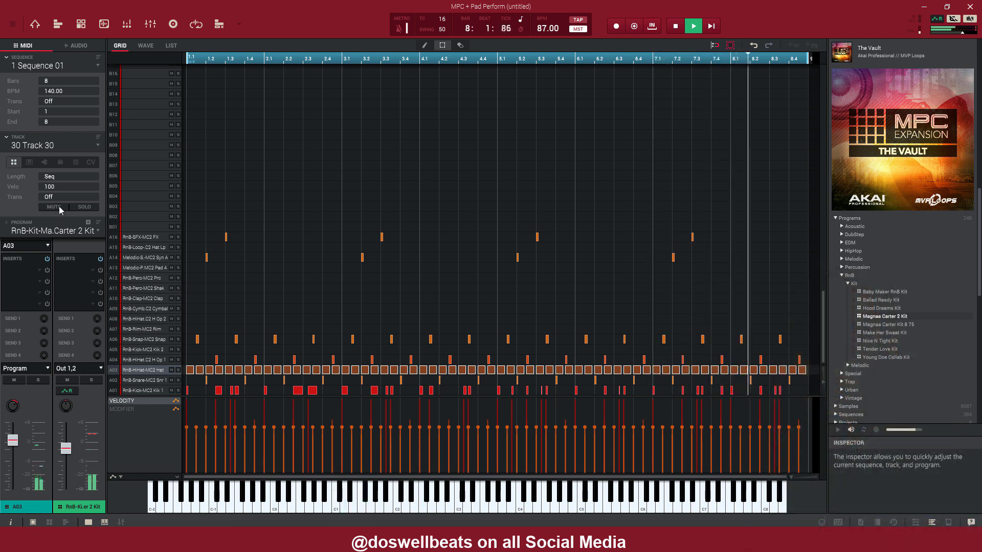
{"action": "left_click", "coordinate": [58, 24]}
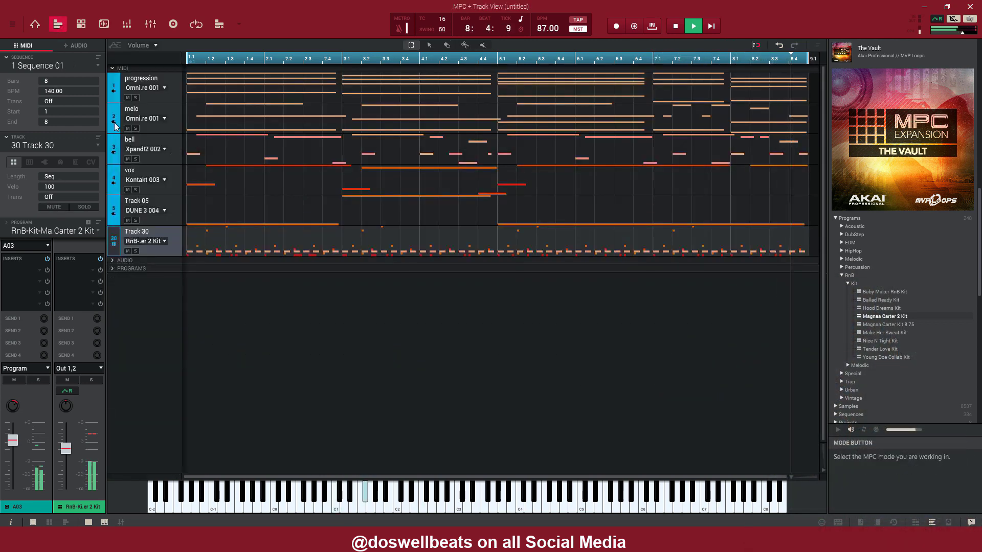
{"action": "left_click", "coordinate": [127, 252]}
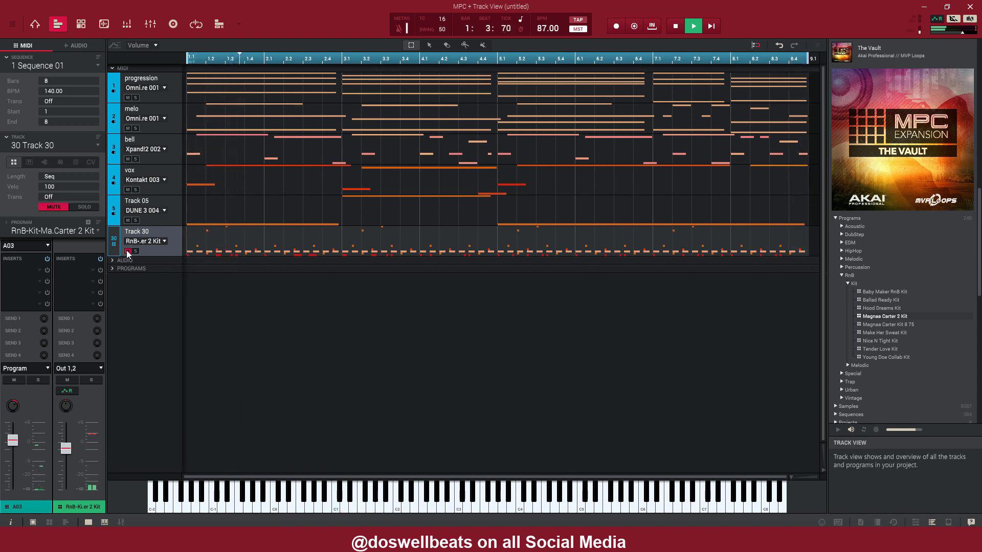